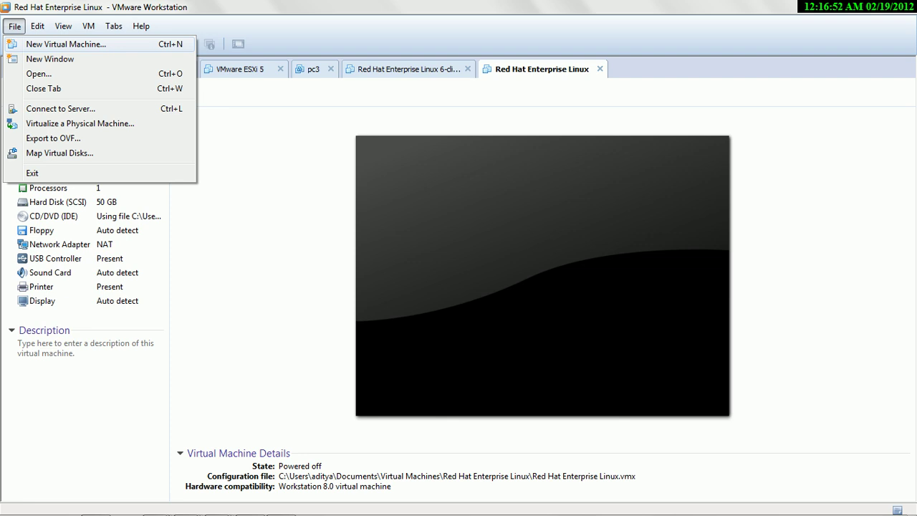
# - Set up a Typical new VM for Red Hat Enterprise Linux 6, OS installed later, with a 20 GB split disk
pyautogui.press('Return')
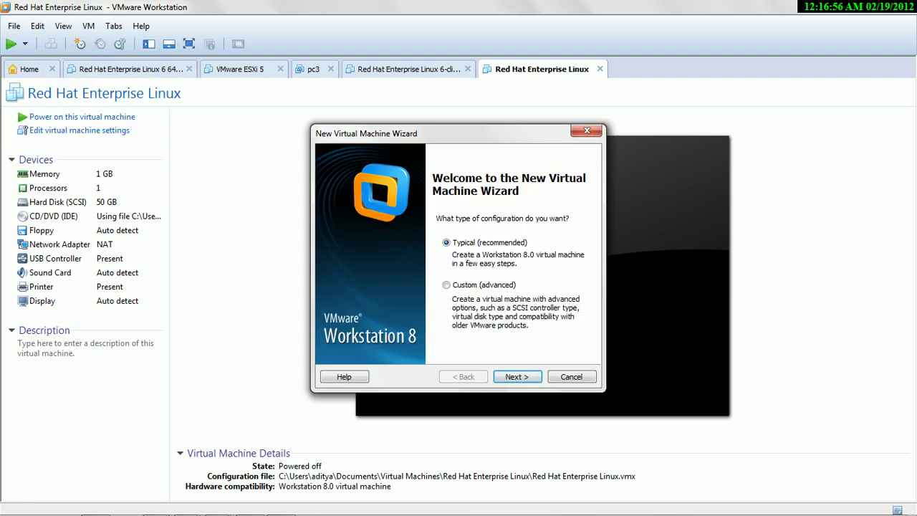
pyautogui.press('Return')
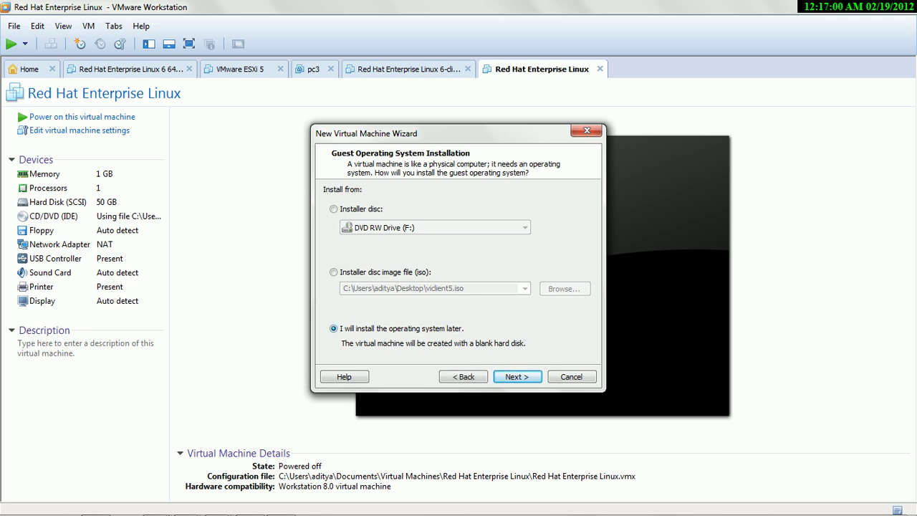
pyautogui.press('Return')
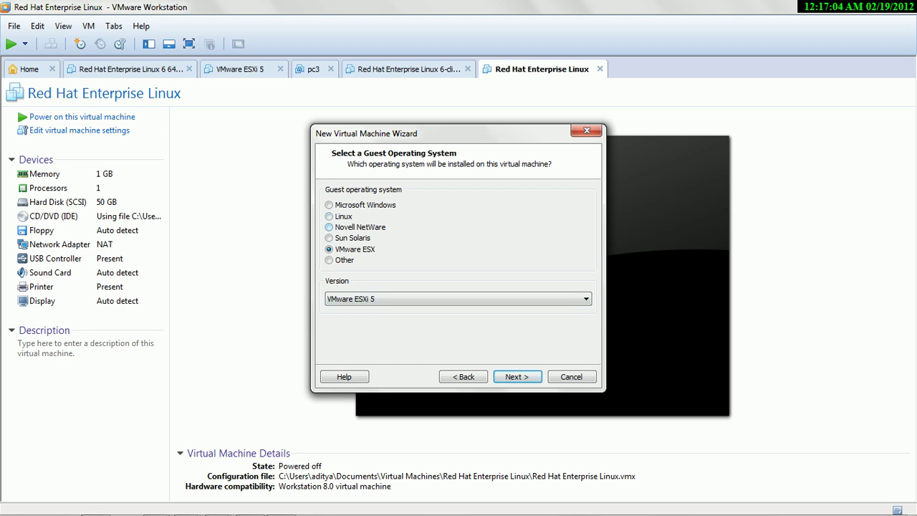
pyautogui.hotkey('alt', 'l')
pyautogui.hotkey('alt', 'Down')
pyautogui.press('Up')
pyautogui.press('Up')
pyautogui.press('Up')
pyautogui.press('Up')
pyautogui.press('Up')
pyautogui.press('Up')
pyautogui.press('Up')
pyautogui.press('Up')
pyautogui.press('Up')
pyautogui.press('Up')
pyautogui.press('Up')
pyautogui.press('Up')
pyautogui.press('Up')
pyautogui.press('Up')
pyautogui.press('Up')
pyautogui.press('Up')
pyautogui.press('Up')
pyautogui.press('Up')
pyautogui.press('Up')
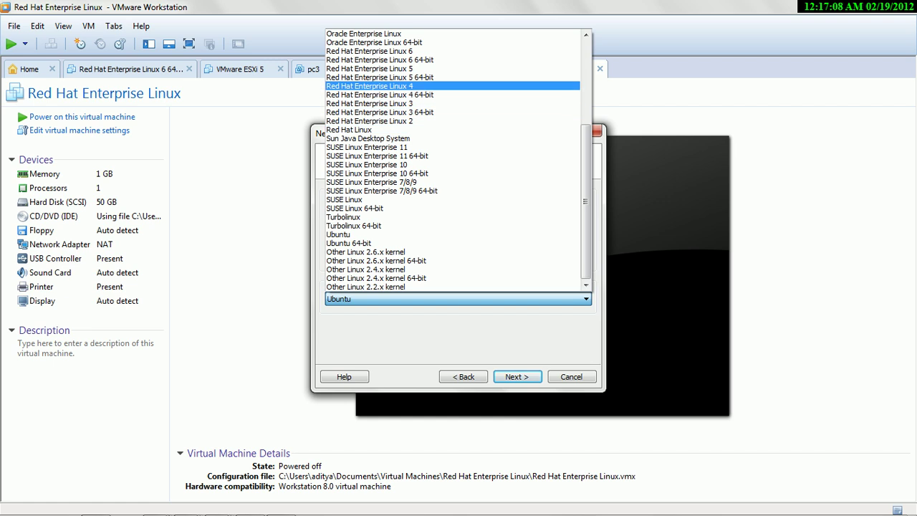
pyautogui.press('Up')
pyautogui.press('Up')
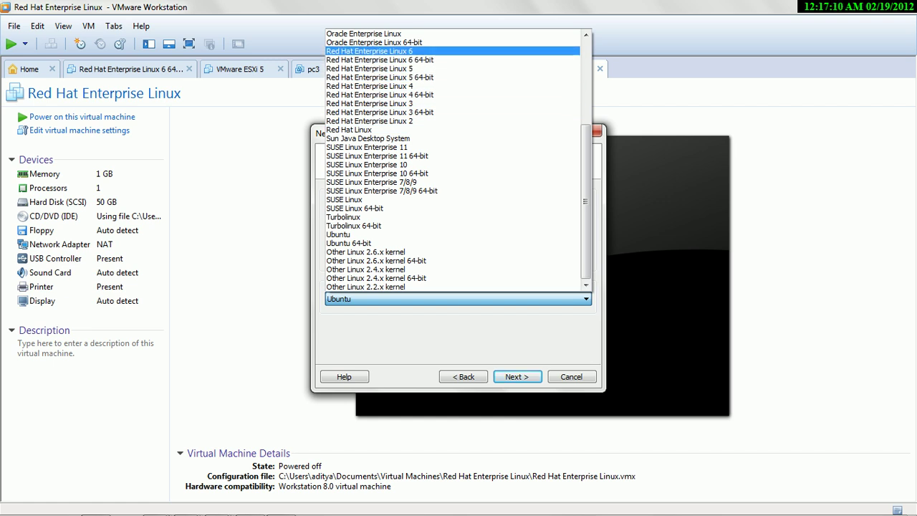
pyautogui.press('Return')
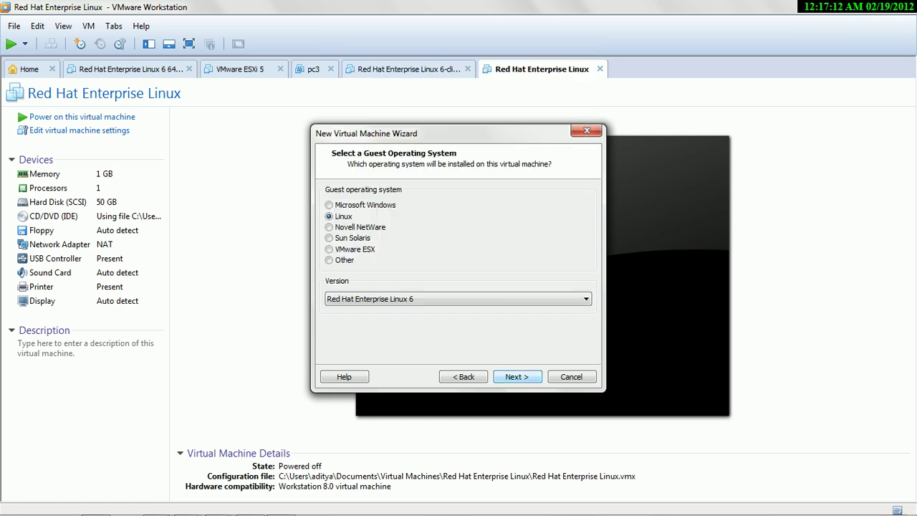
pyautogui.press('Return')
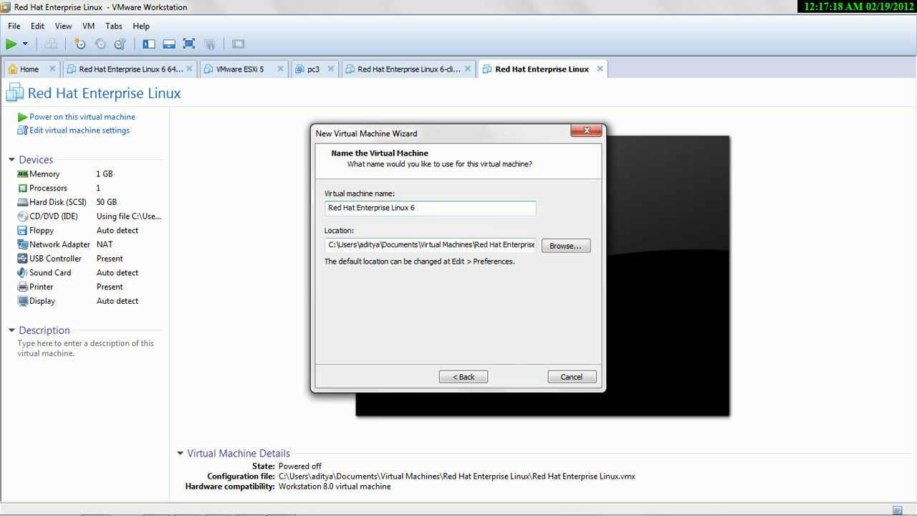
pyautogui.press('Return')
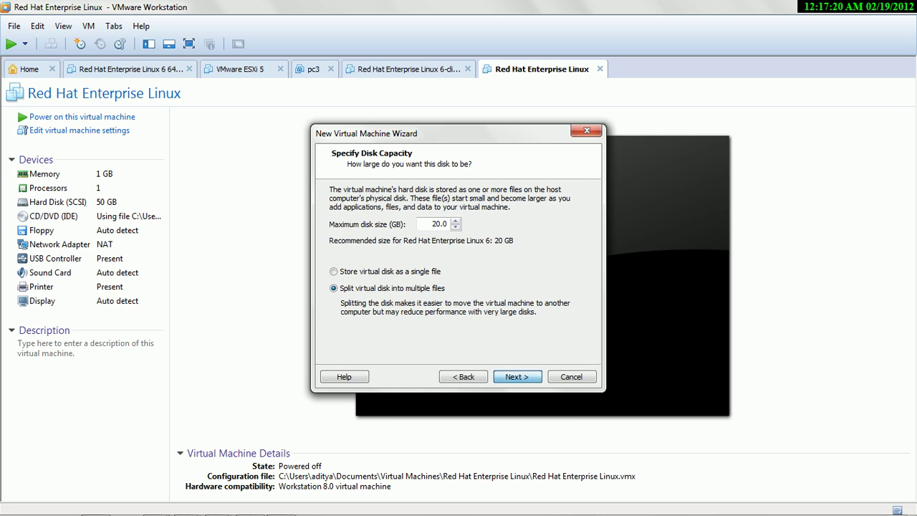
pyautogui.press('Return')
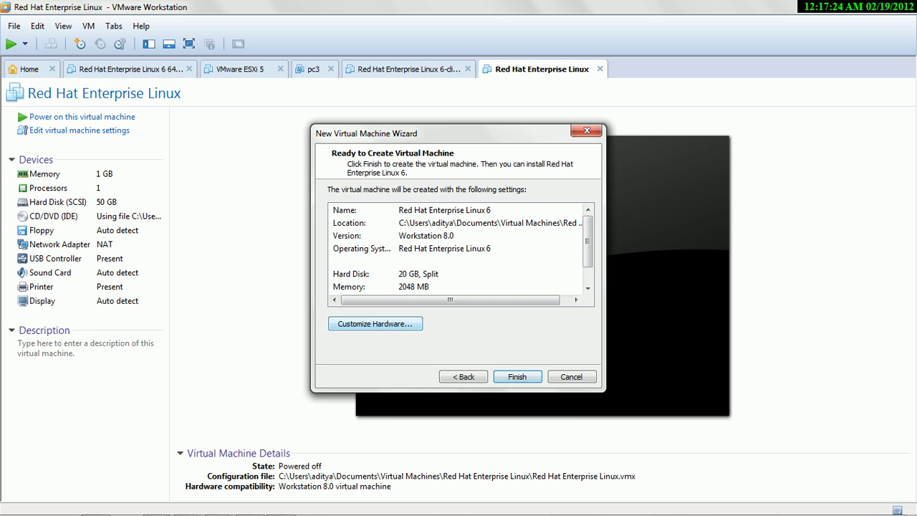
# - Lower the VM's memory to 1 GB in the hardware settings and finish creating it
pyautogui.click(374, 324)
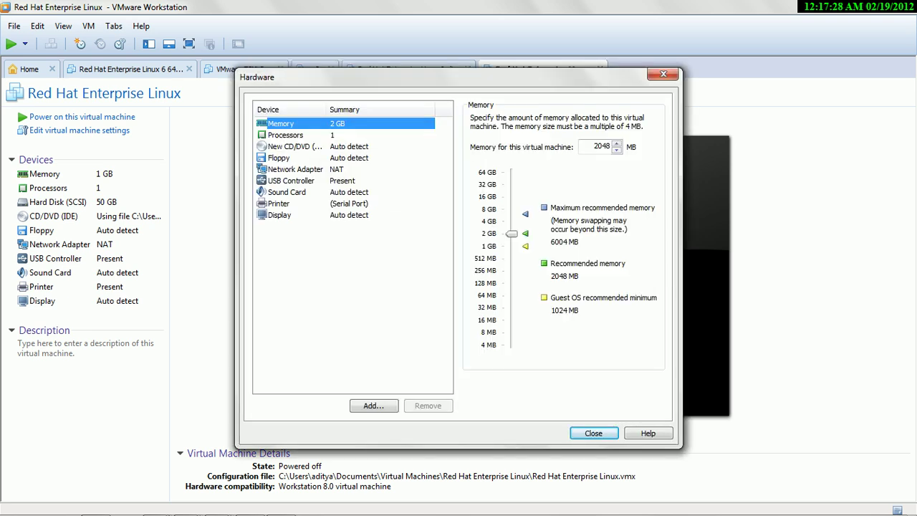
pyautogui.moveTo(510, 233); pyautogui.dragTo(511, 246)
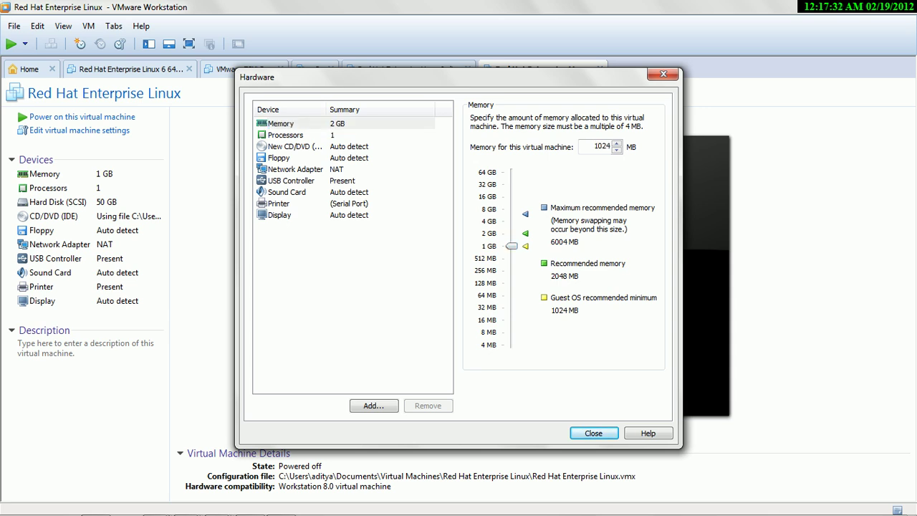
pyautogui.click(593, 432)
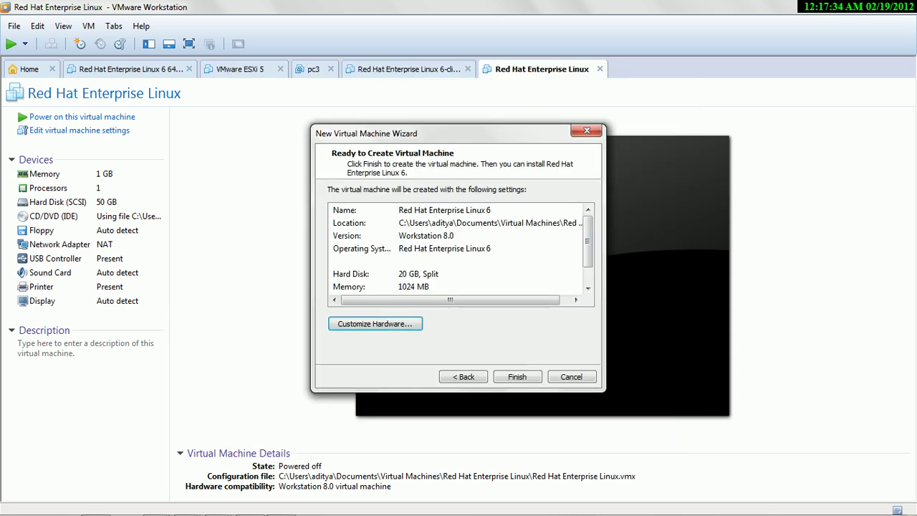
pyautogui.click(517, 376)
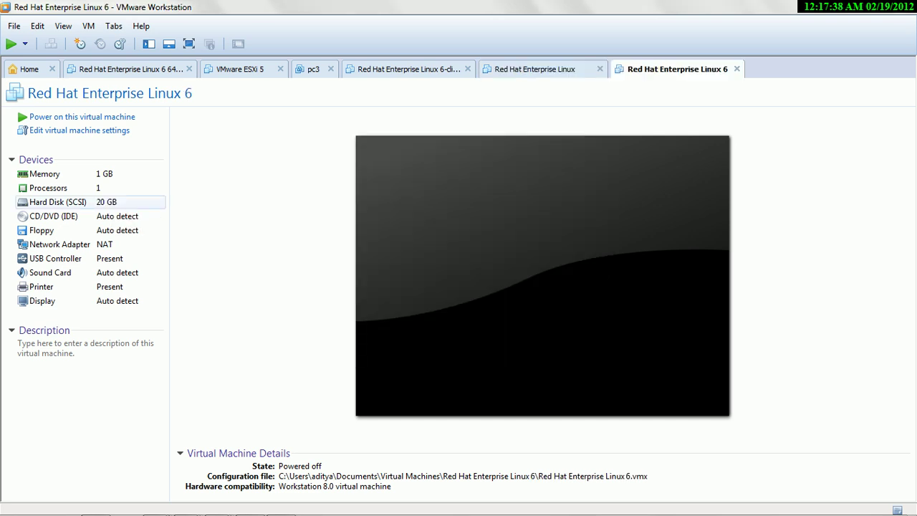
# - Switch the CD/DVD (IDE) drive to use an ISO image file and browse for it
pyautogui.click(108, 216)
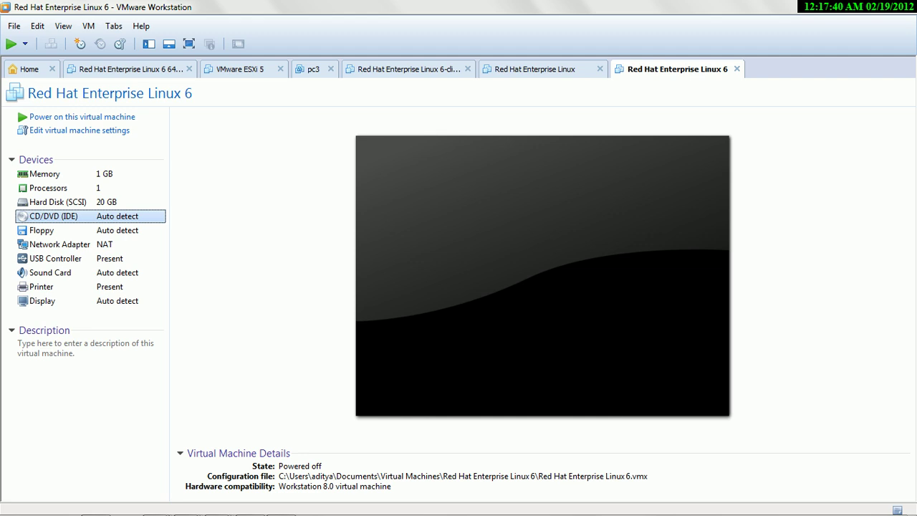
pyautogui.doubleClick(107, 215)
pyautogui.click(477, 205)
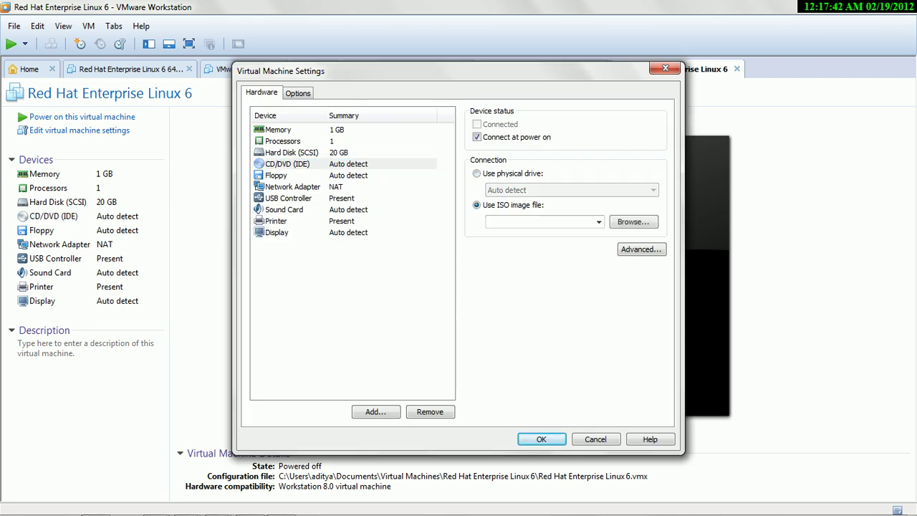
pyautogui.click(632, 221)
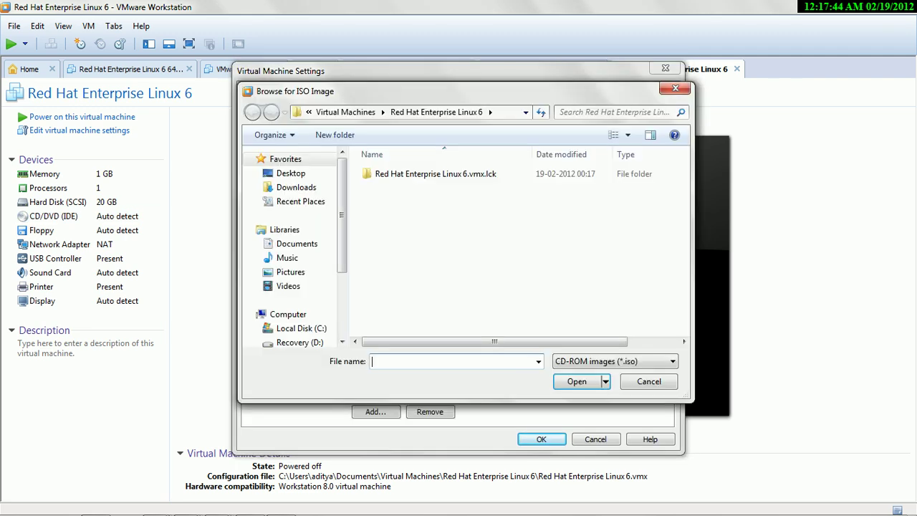
pyautogui.scroll(-3, 342, 341)
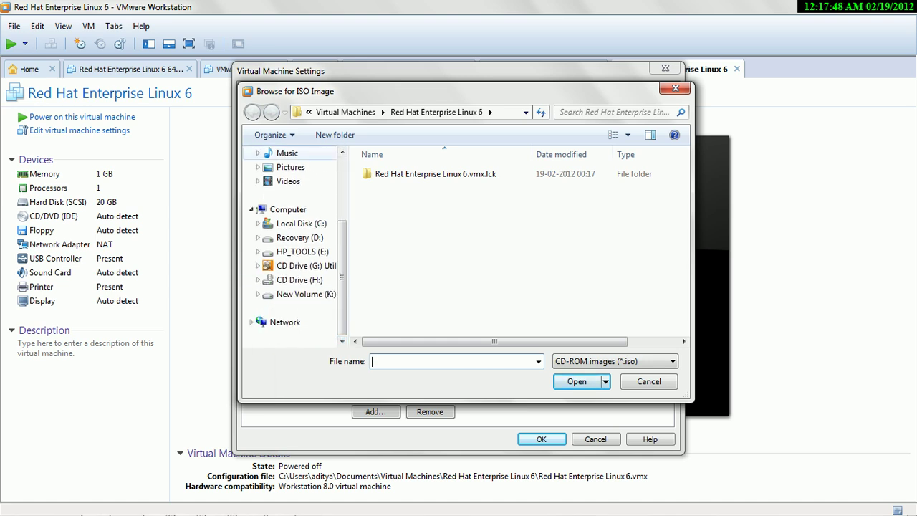
pyautogui.click(342, 152)
pyautogui.scroll(2, 342, 152)
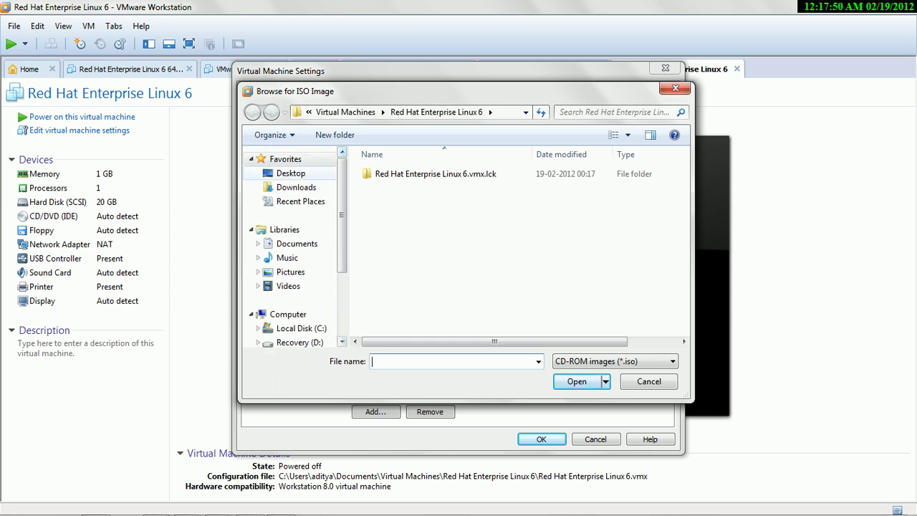
# - Load rhel-server-6.0-dvd from the Desktop, save the drive settings, and power on the VM
pyautogui.click(291, 172)
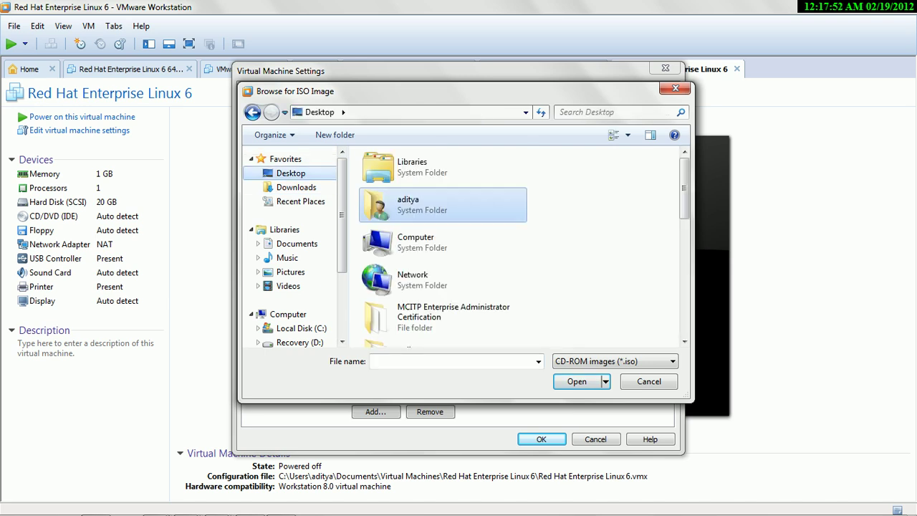
pyautogui.click(684, 341)
pyautogui.click(684, 341)
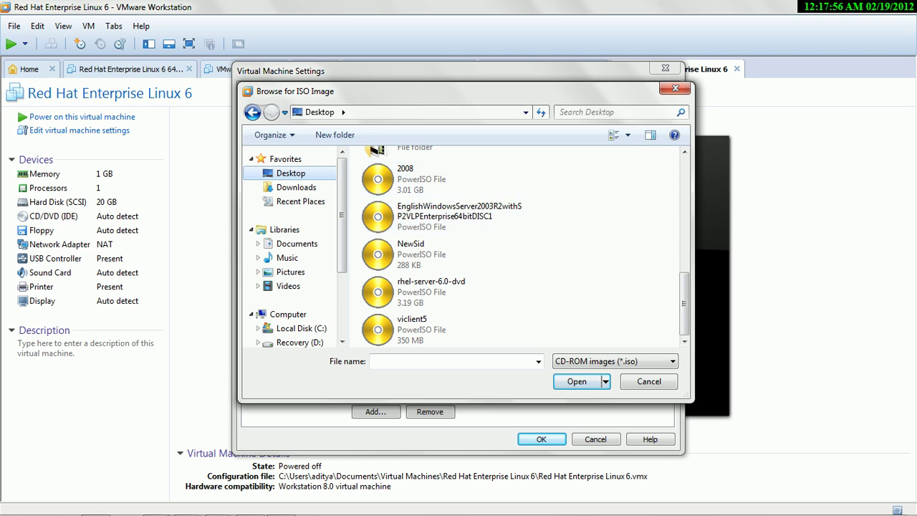
pyautogui.click(684, 152)
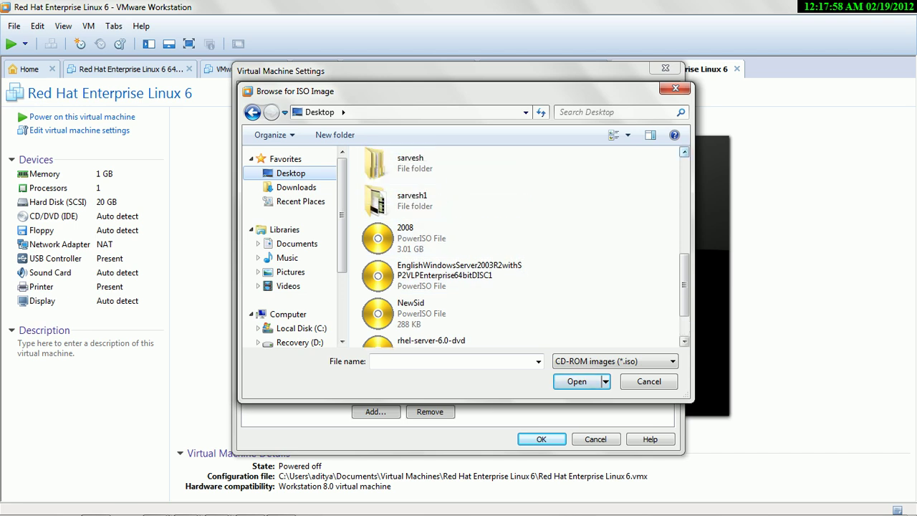
pyautogui.click(684, 341)
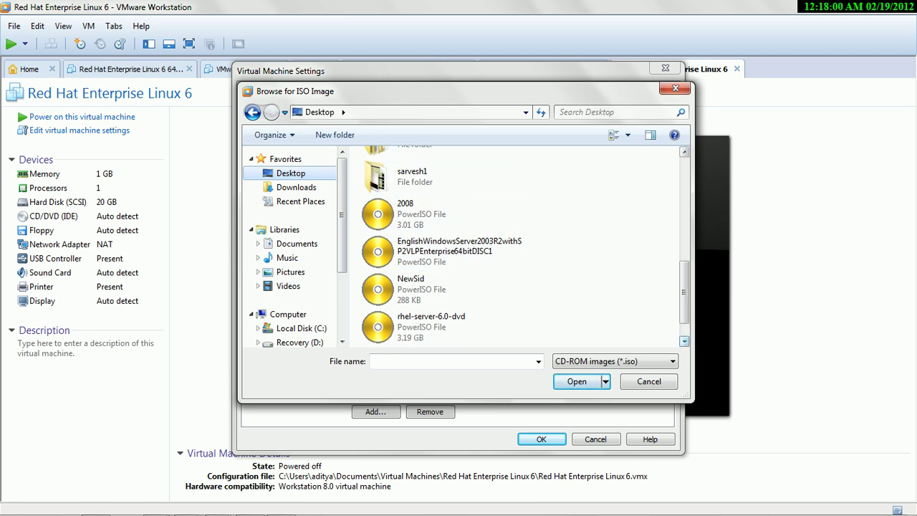
pyautogui.click(429, 326)
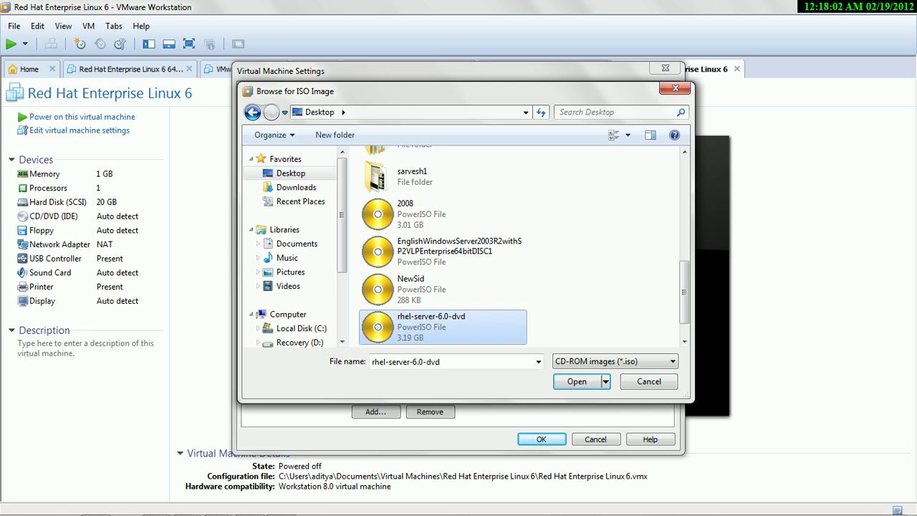
pyautogui.click(576, 381)
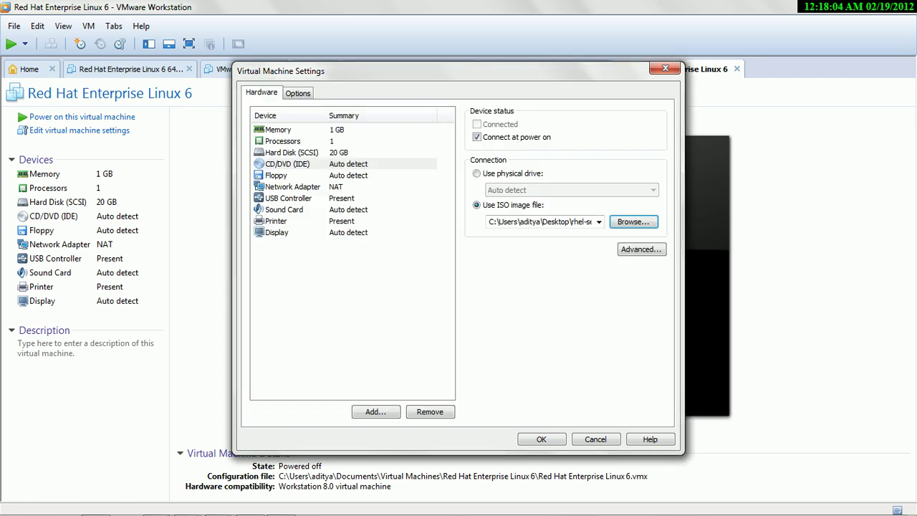
pyautogui.click(541, 439)
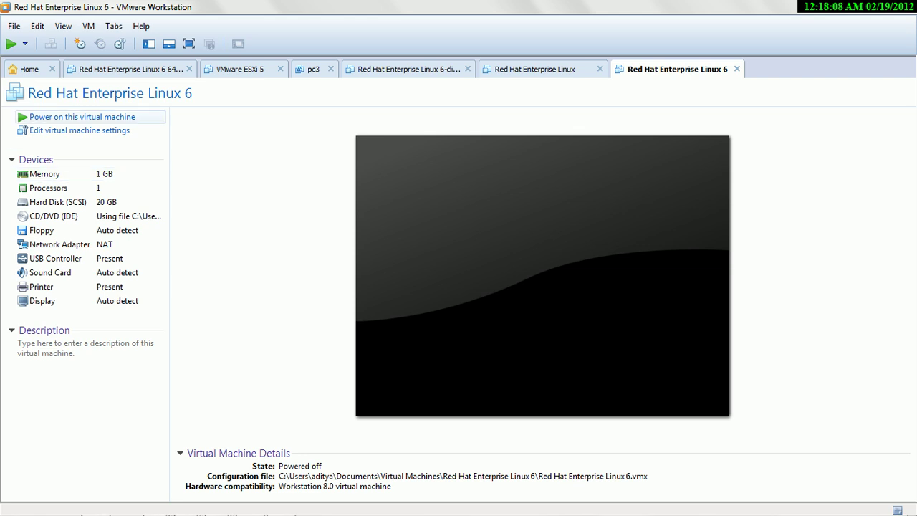
pyautogui.click(82, 117)
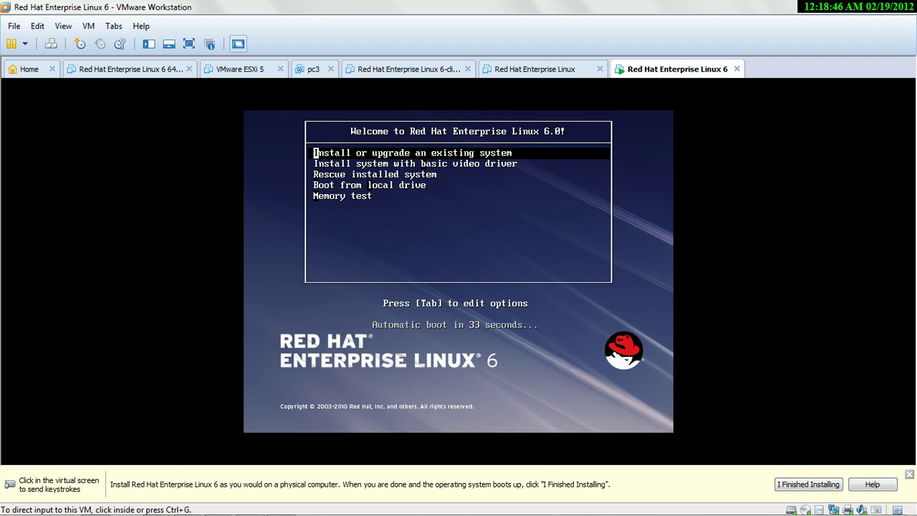
# - Give the VM keyboard control and start 'Install or upgrade an existing system' from the boot menu
pyautogui.hotkey('ctrl', 'g')
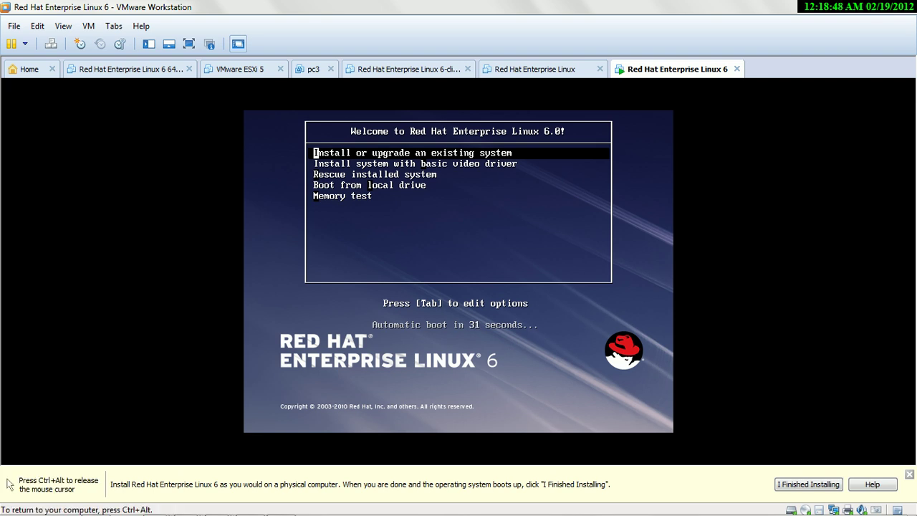
pyautogui.press('Return')
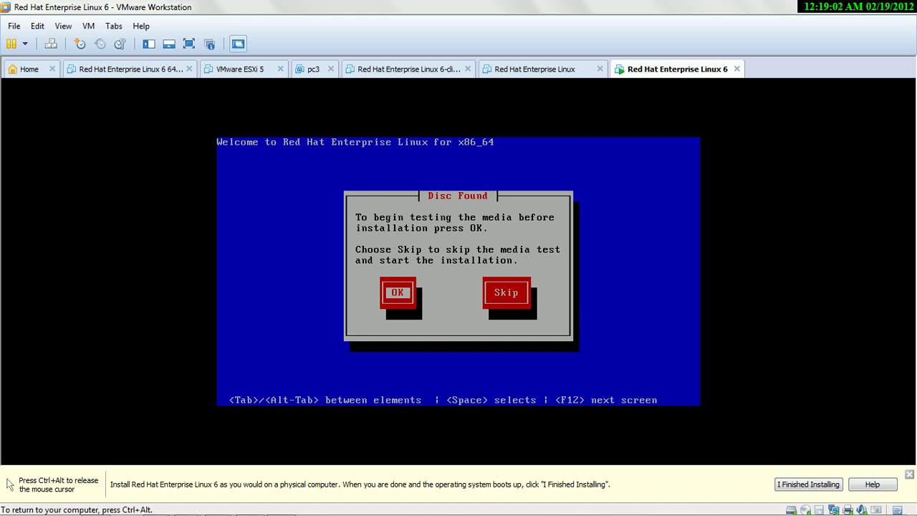
# - Skip the media test, then accept the default language and the U.S. English keyboard
pyautogui.press('Tab')
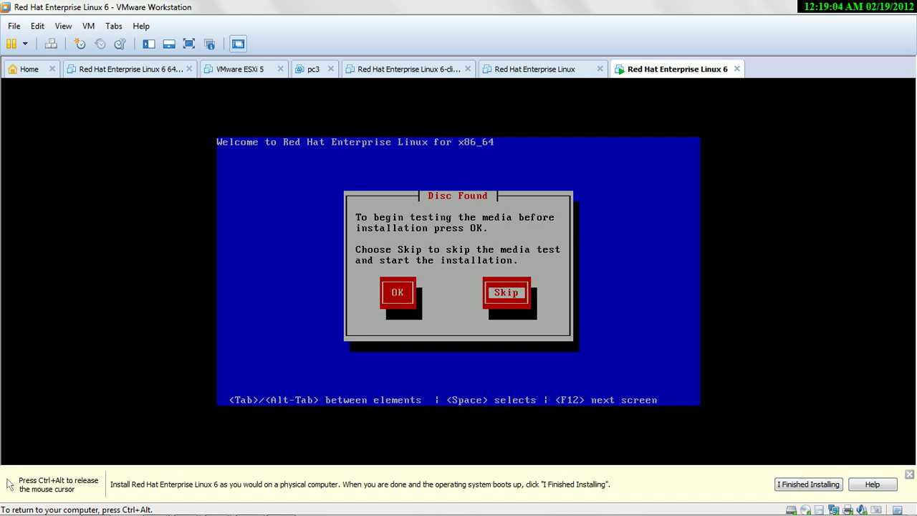
pyautogui.press('Return')
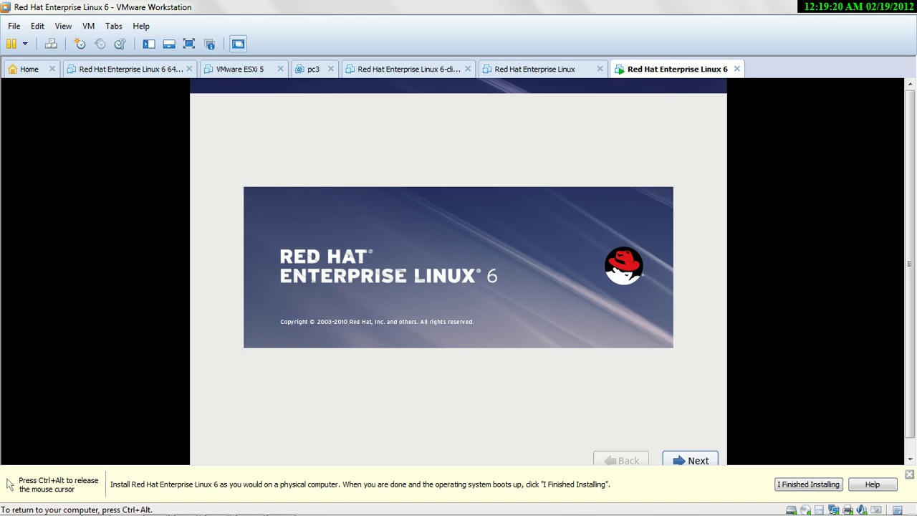
pyautogui.press('Return')
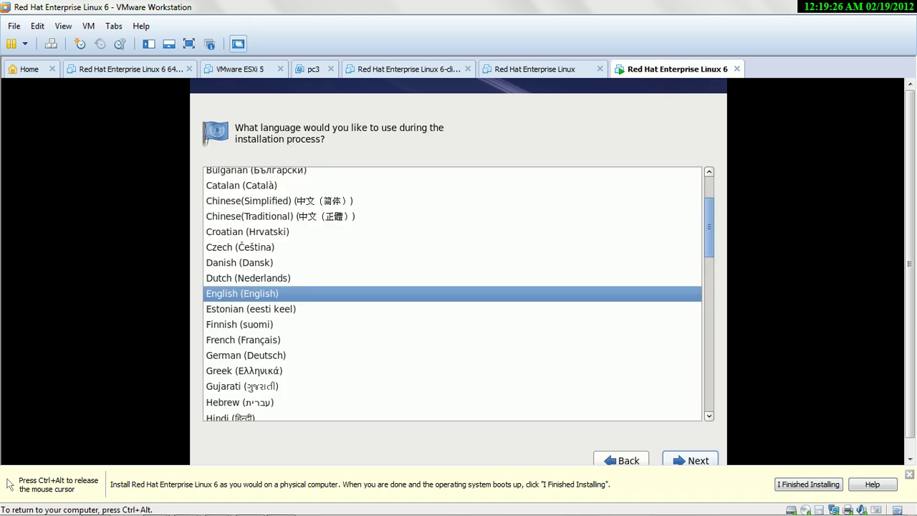
pyautogui.click(693, 460)
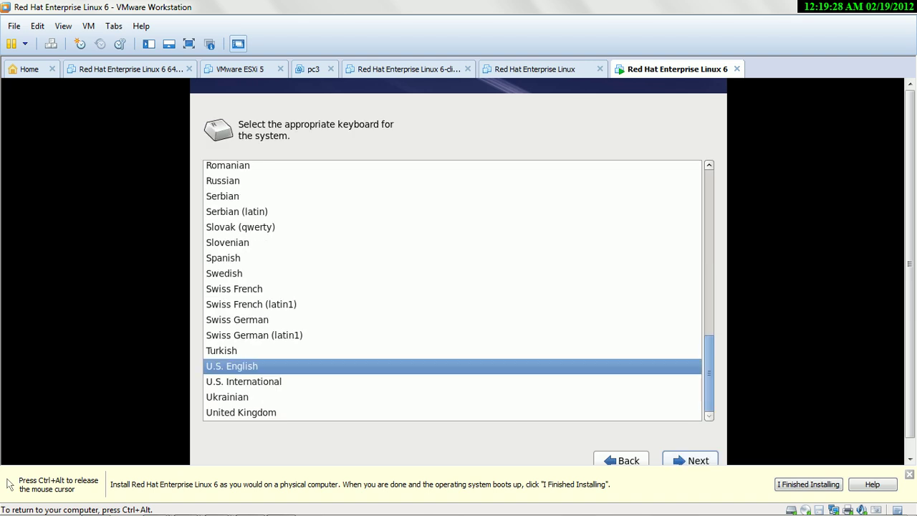
pyautogui.click(692, 459)
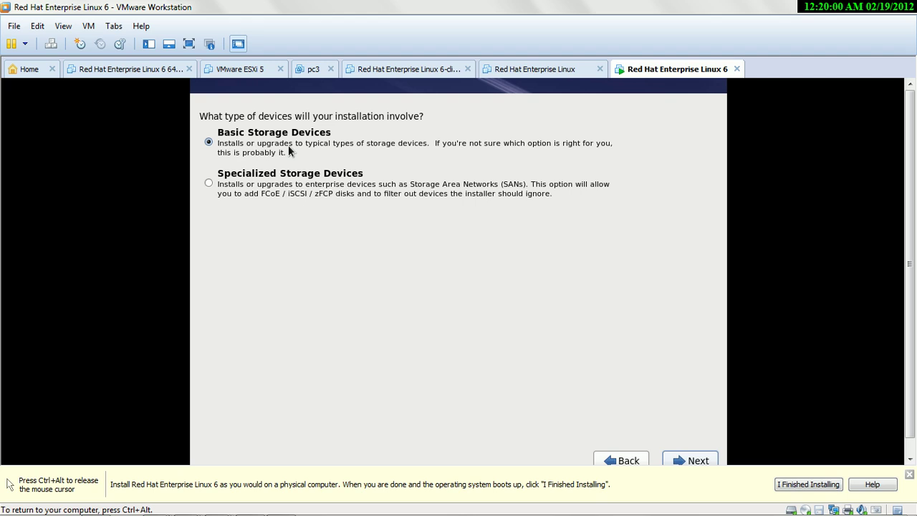
# - Choose Basic Storage Devices and re-initialize all disks
pyautogui.click(271, 193)
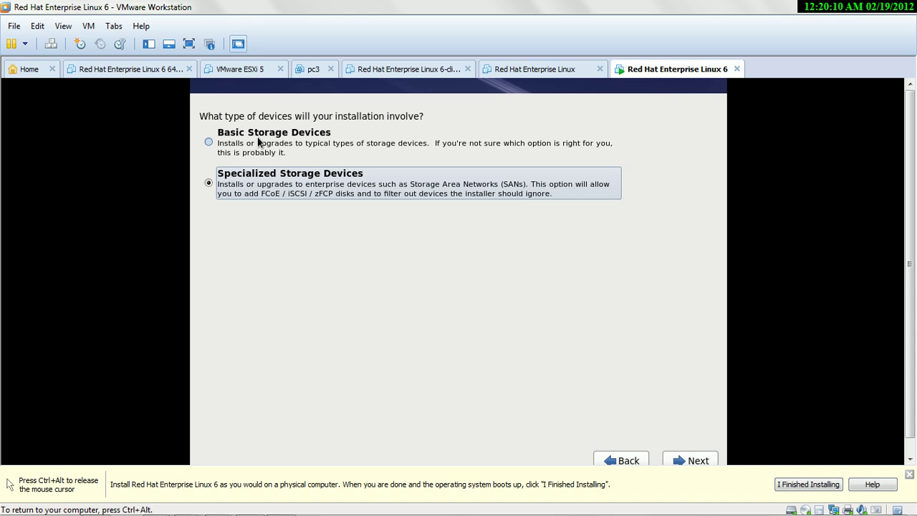
pyautogui.click(209, 141)
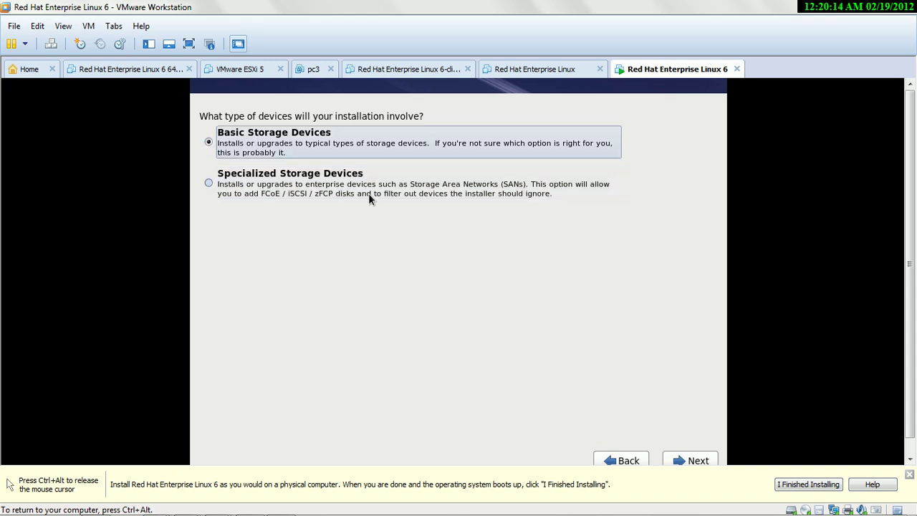
pyautogui.click(705, 460)
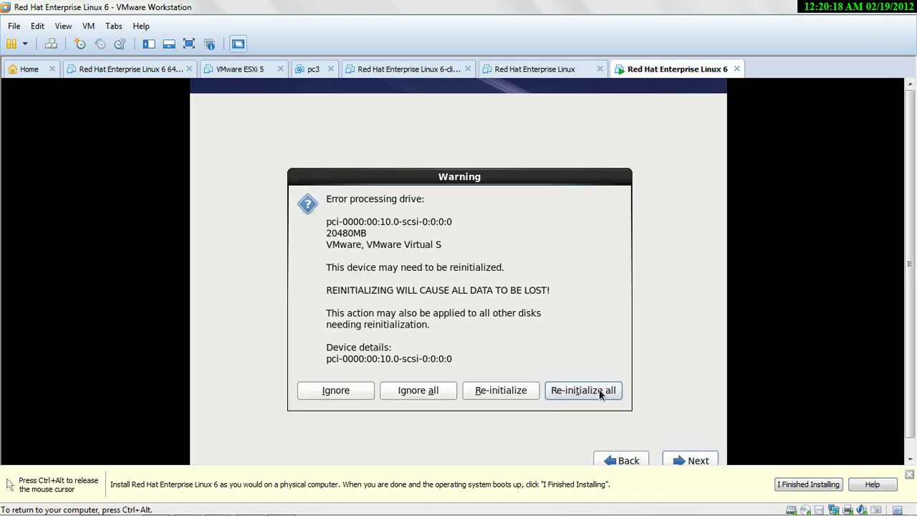
pyautogui.click(600, 396)
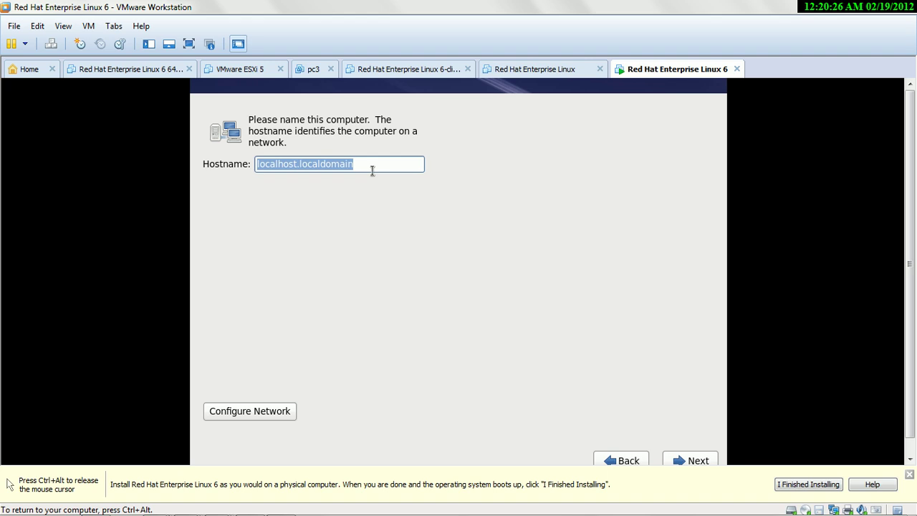
# - Keep the default hostname and set the time zone to Asia/Kolkata
pyautogui.click(698, 460)
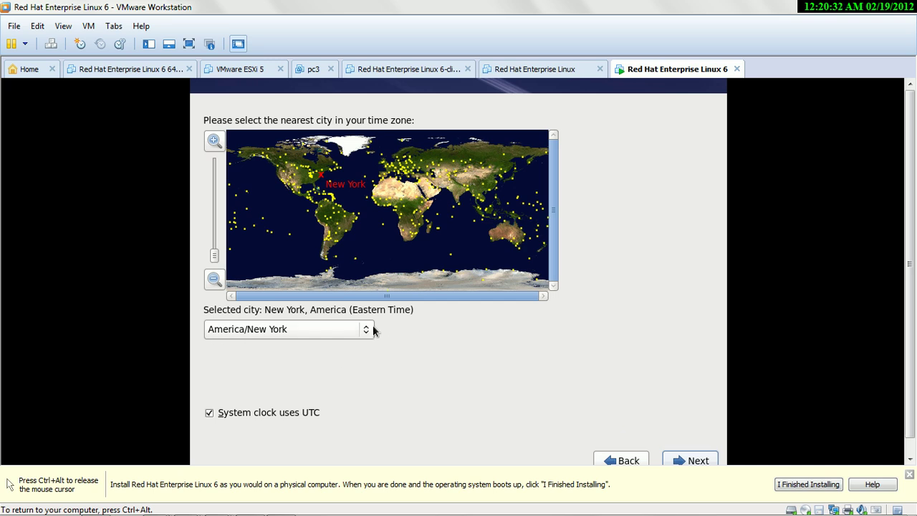
pyautogui.click(462, 200)
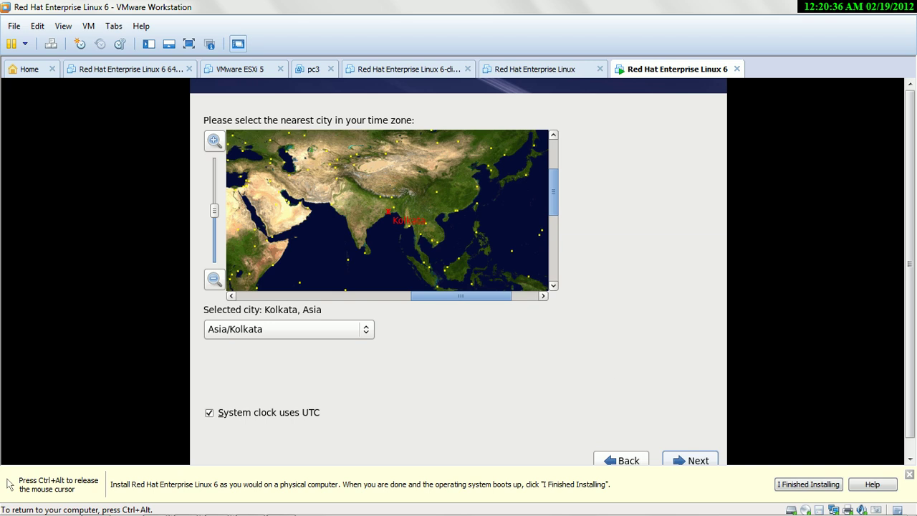
pyautogui.click(691, 460)
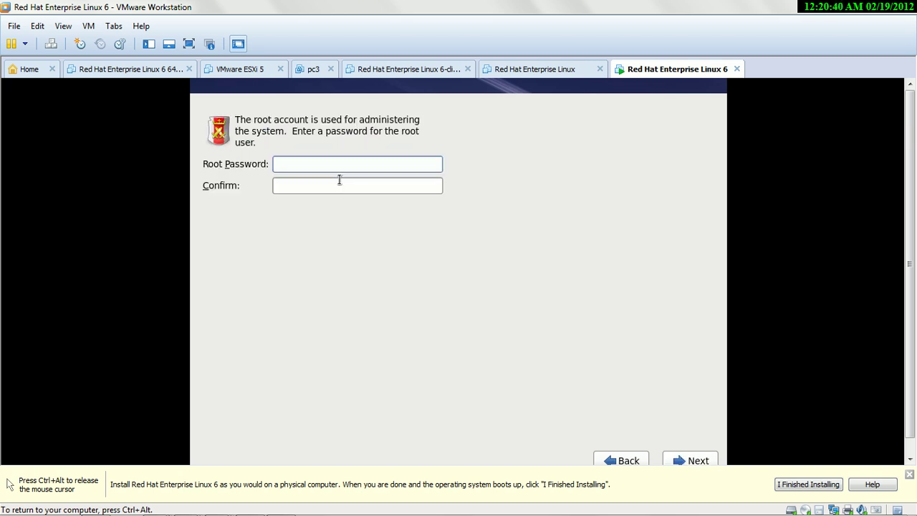
# - Enter and confirm the root password, fix the mismatch, and use it anyway despite being weak
pyautogui.write('123456')
pyautogui.click(339, 186)
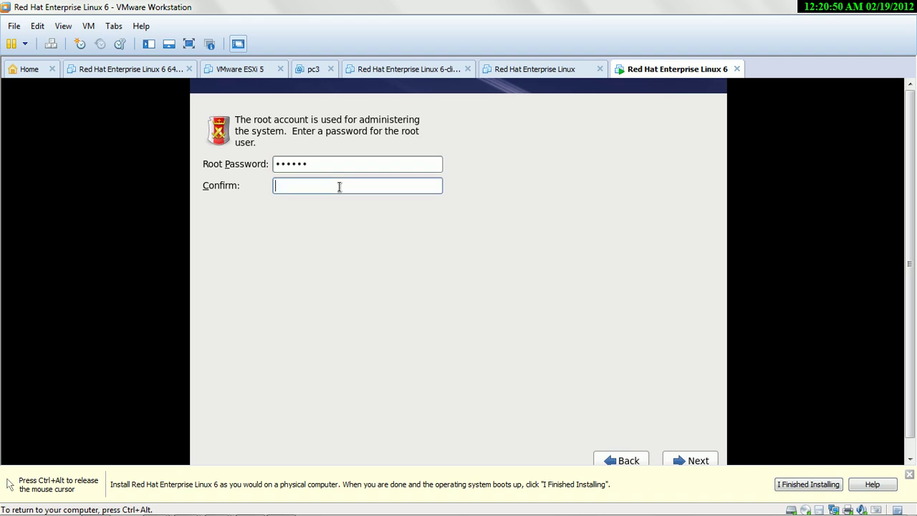
pyautogui.write('••••••')
pyautogui.click(703, 459)
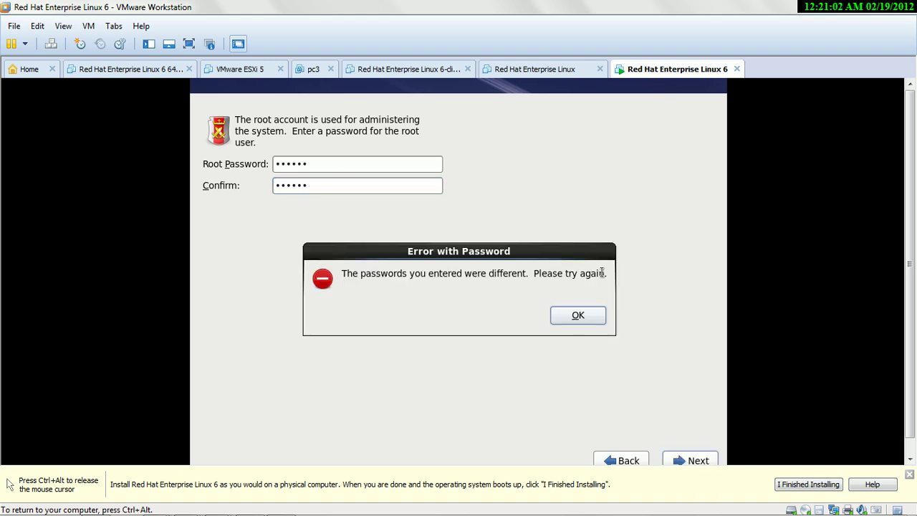
pyautogui.click(578, 315)
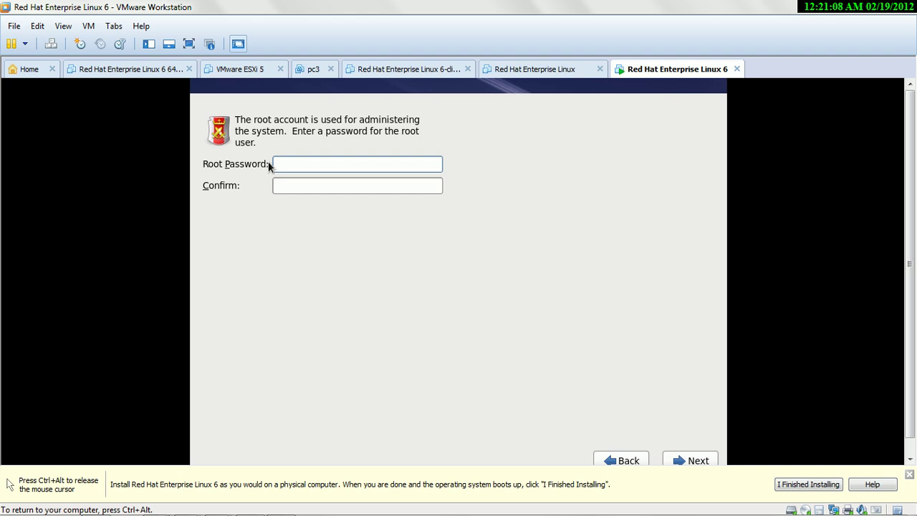
pyautogui.write('••••••')
pyautogui.click(290, 184)
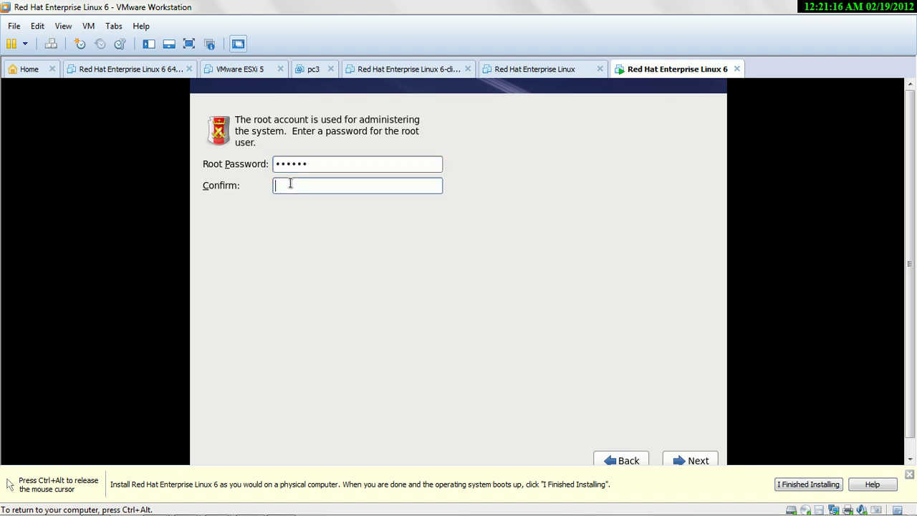
pyautogui.write('••••••')
pyautogui.click(699, 460)
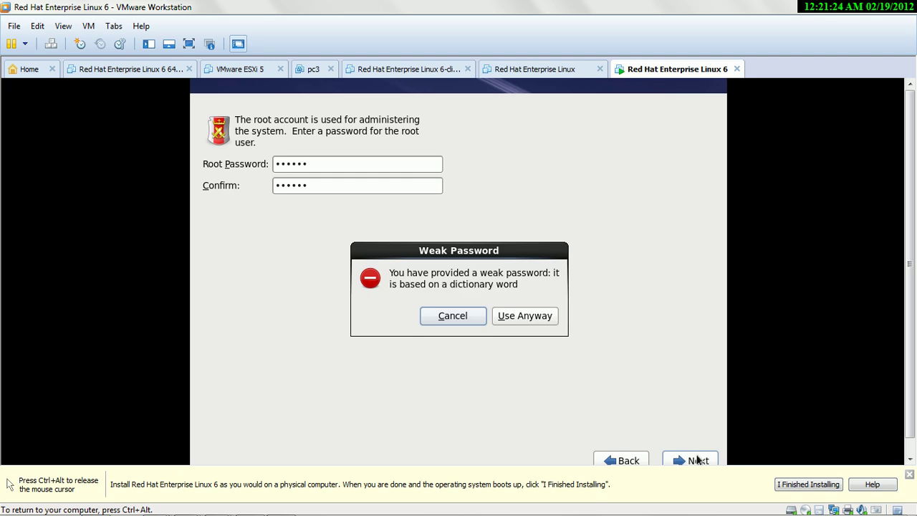
pyautogui.click(519, 316)
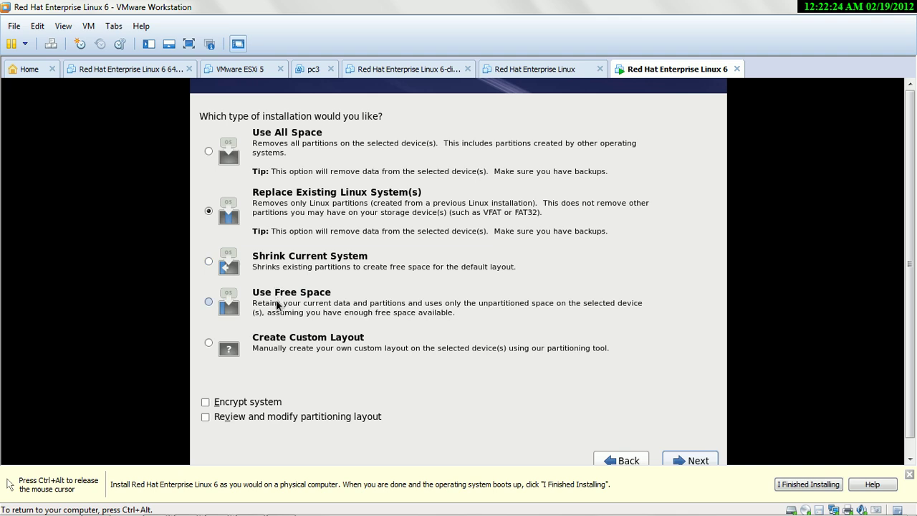
# - Choose Create Custom Layout and continue to the partitioning screen
pyautogui.click(230, 352)
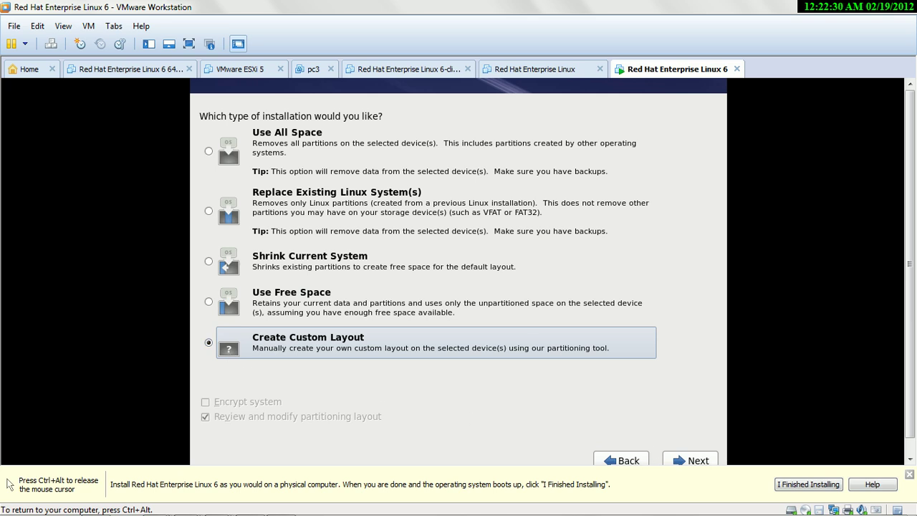
pyautogui.click(689, 460)
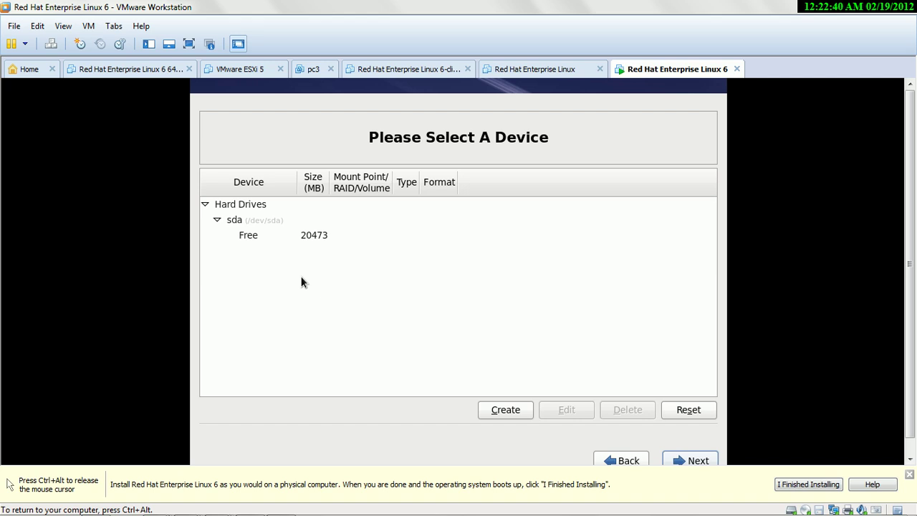
# - Add a 10000 MB standard root (/) partition, then begin another standard partition
pyautogui.click(514, 411)
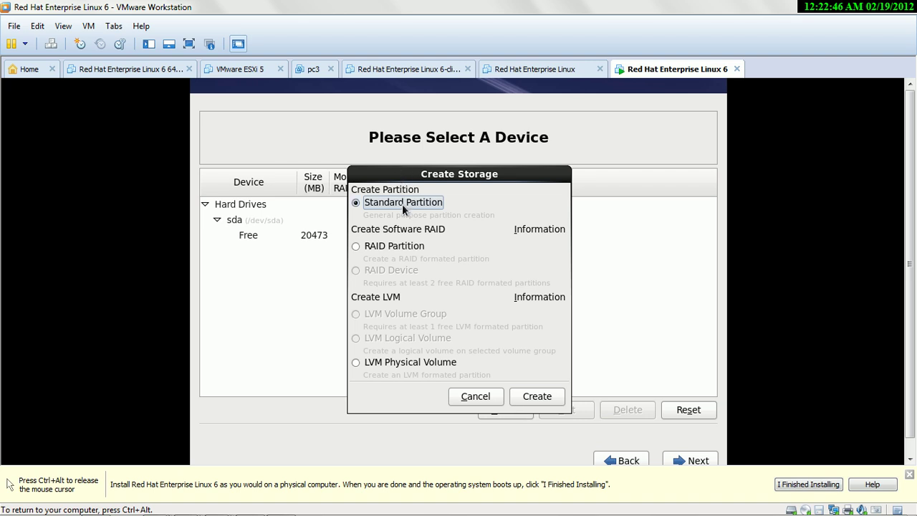
pyautogui.click(522, 396)
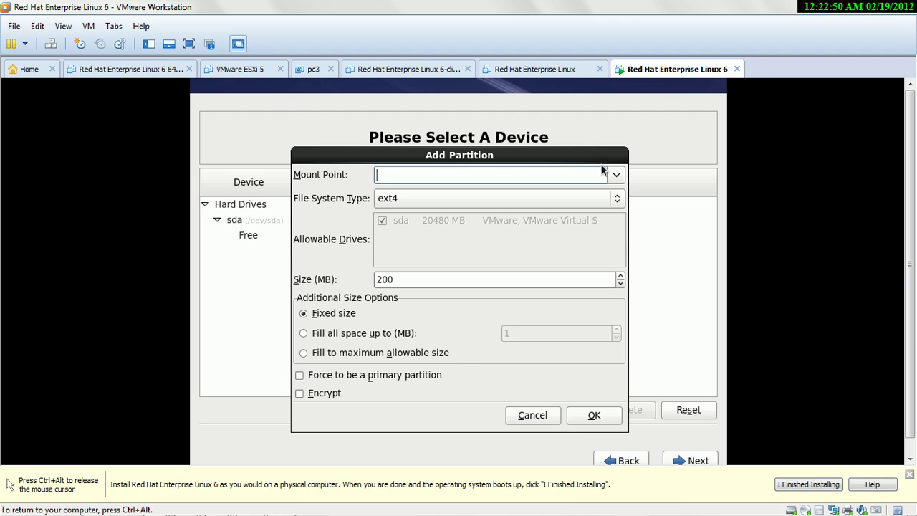
pyautogui.click(608, 174)
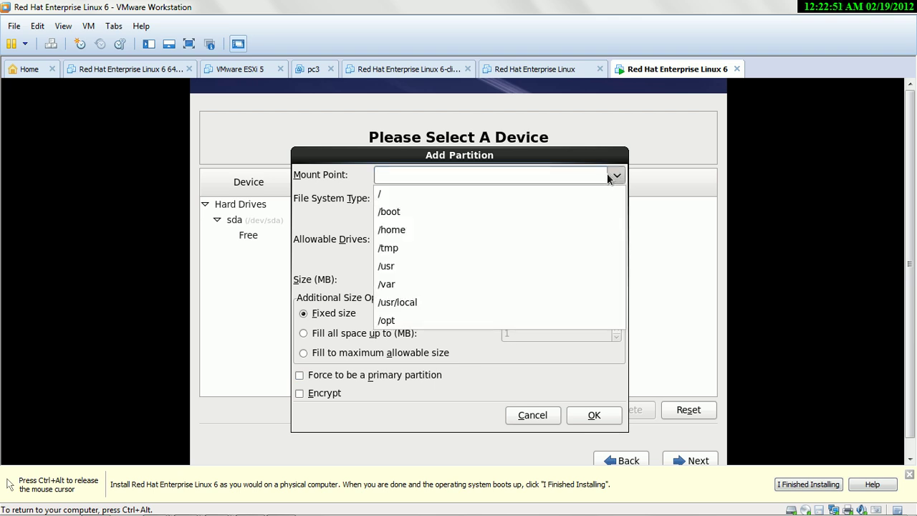
pyautogui.click(390, 194)
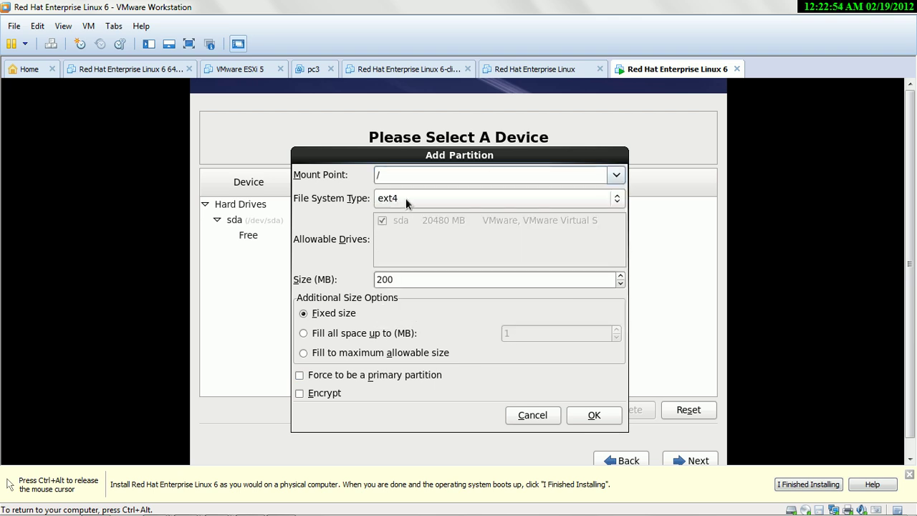
pyautogui.moveTo(409, 279); pyautogui.dragTo(380, 275)
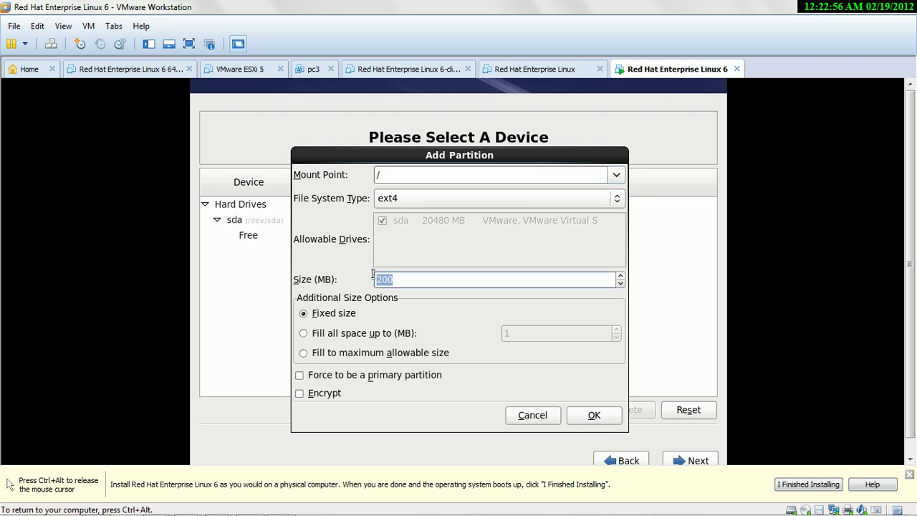
pyautogui.write('40000')
pyautogui.press('BackSpace')
pyautogui.press('BackSpace')
pyautogui.press('BackSpace')
pyautogui.press('BackSpace')
pyautogui.press('BackSpace')
pyautogui.write('10000')
pyautogui.click(583, 417)
pyautogui.click(504, 415)
pyautogui.click(520, 397)
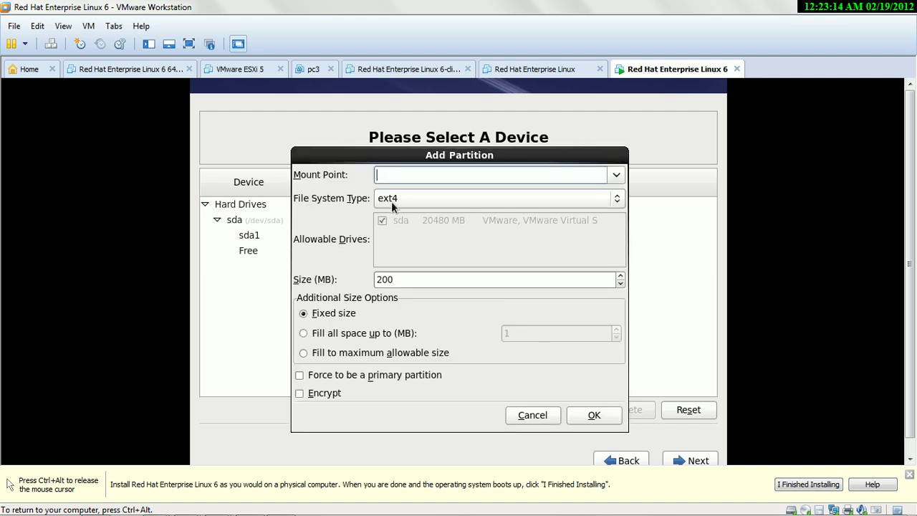
# - Add a 500 MB ext4 partition mounted at /boot
pyautogui.click(400, 206)
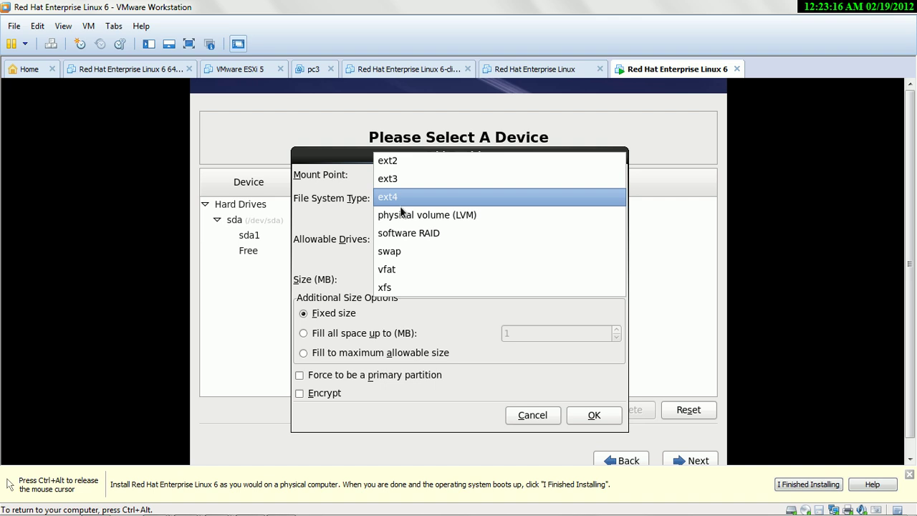
pyautogui.click(400, 210)
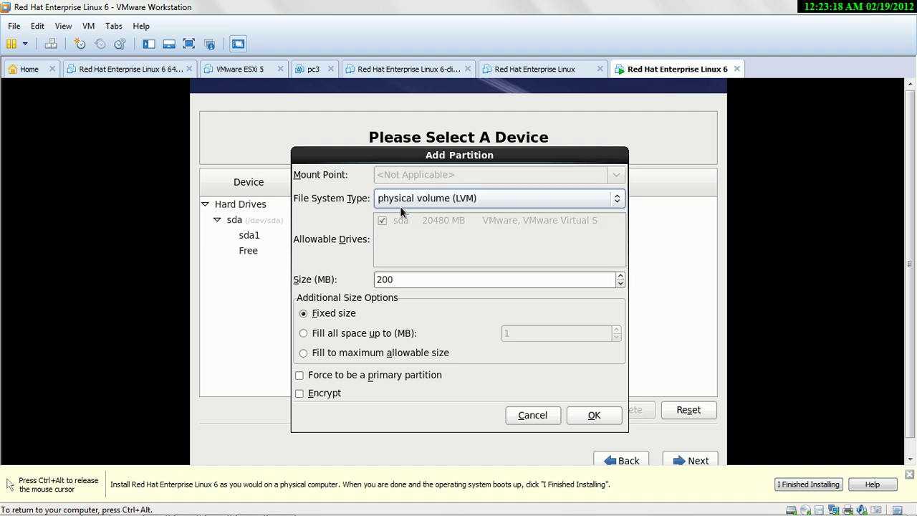
pyautogui.click(400, 205)
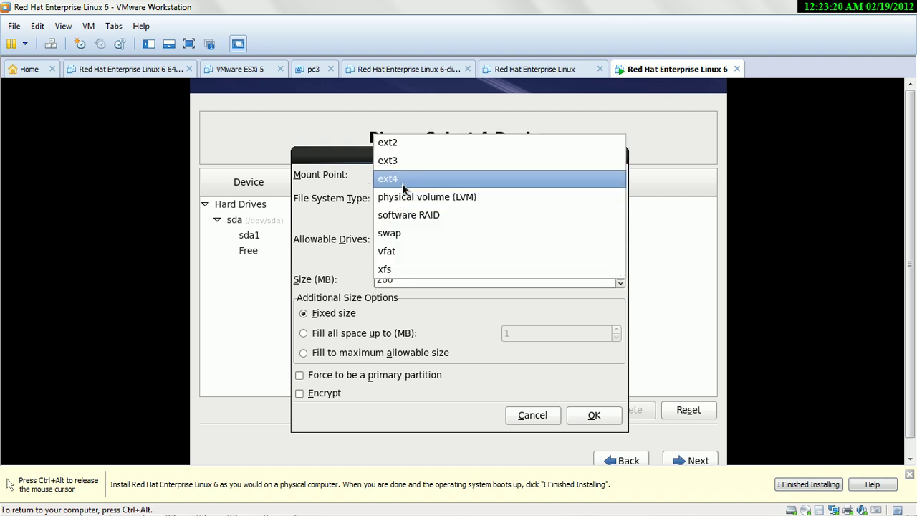
pyautogui.click(402, 183)
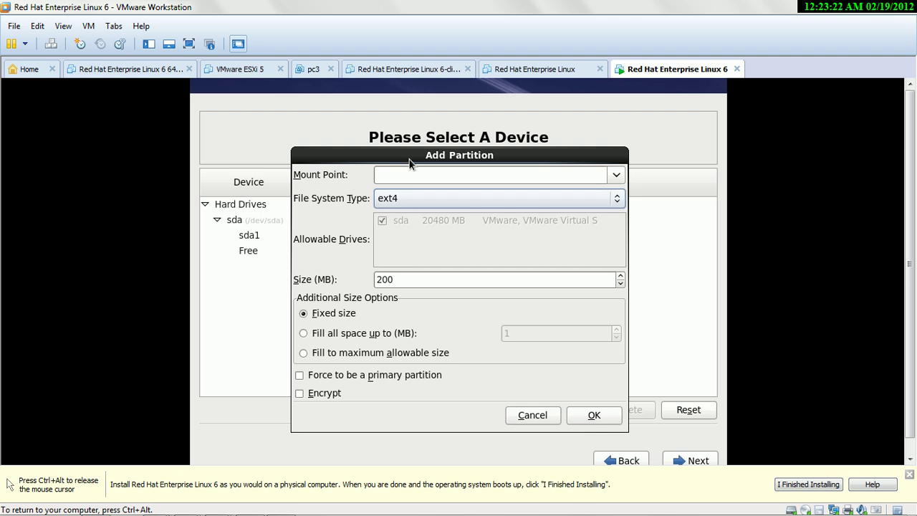
pyautogui.click(614, 176)
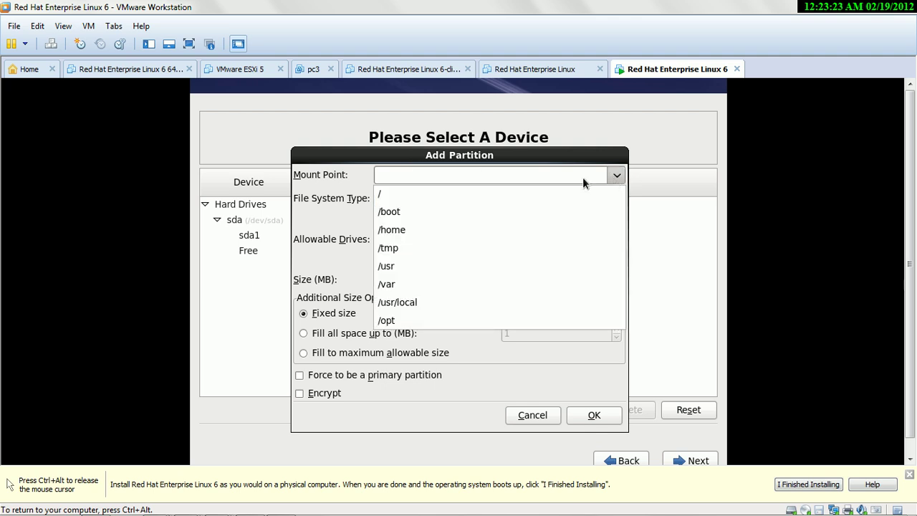
pyautogui.click(392, 214)
pyautogui.click(401, 280)
pyautogui.moveTo(401, 279); pyautogui.dragTo(368, 280)
pyautogui.write('500')
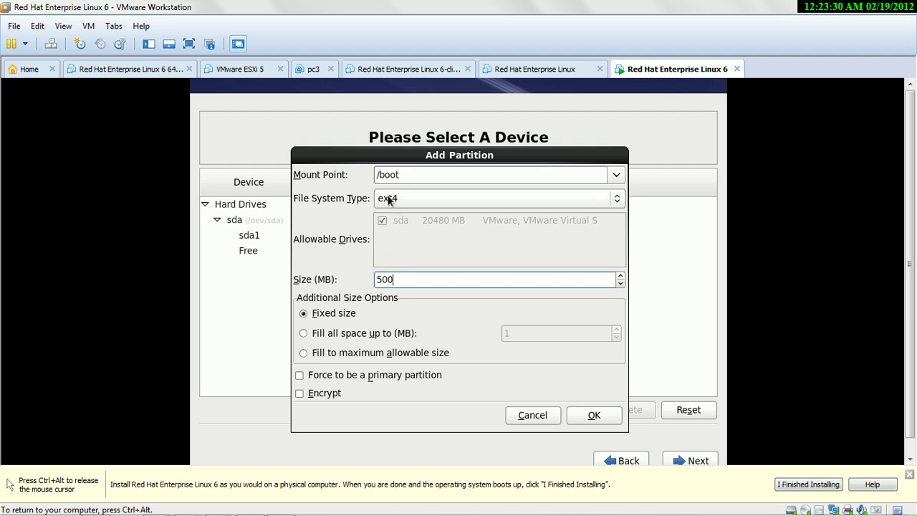
pyautogui.click(593, 416)
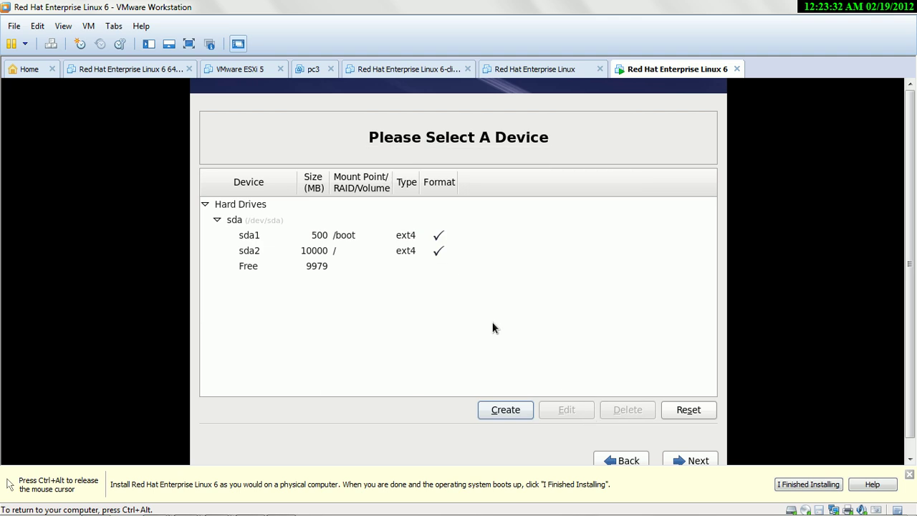
# - Add a 2000 MB standard swap partition and proceed with the finished layout
pyautogui.click(505, 409)
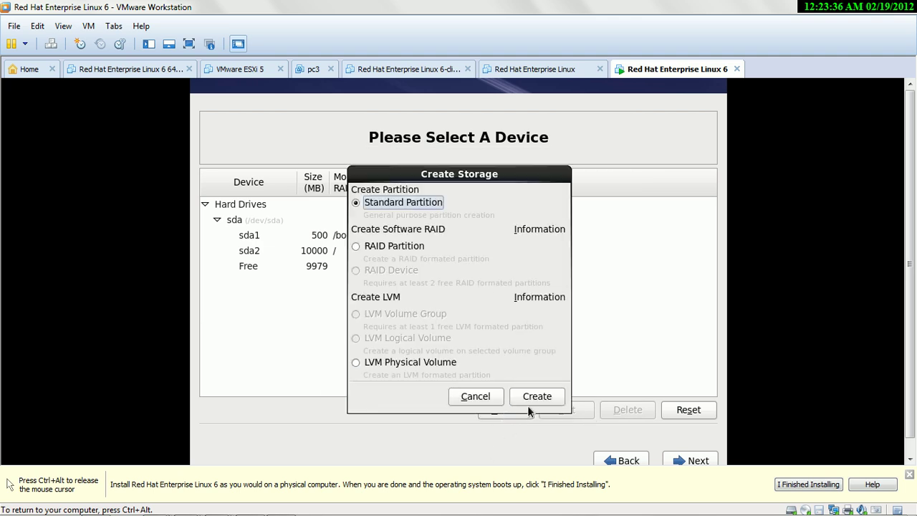
pyautogui.click(526, 400)
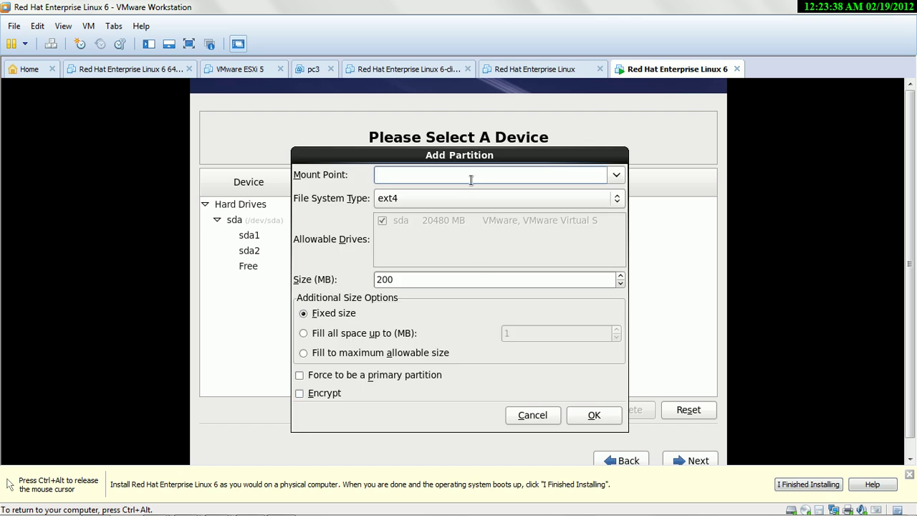
pyautogui.click(617, 198)
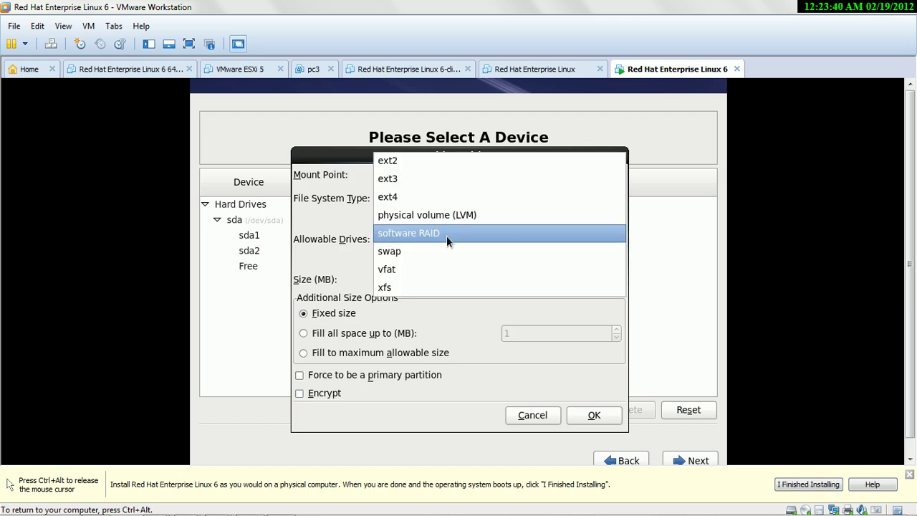
pyautogui.click(432, 250)
pyautogui.click(403, 280)
pyautogui.moveTo(402, 280); pyautogui.dragTo(361, 285)
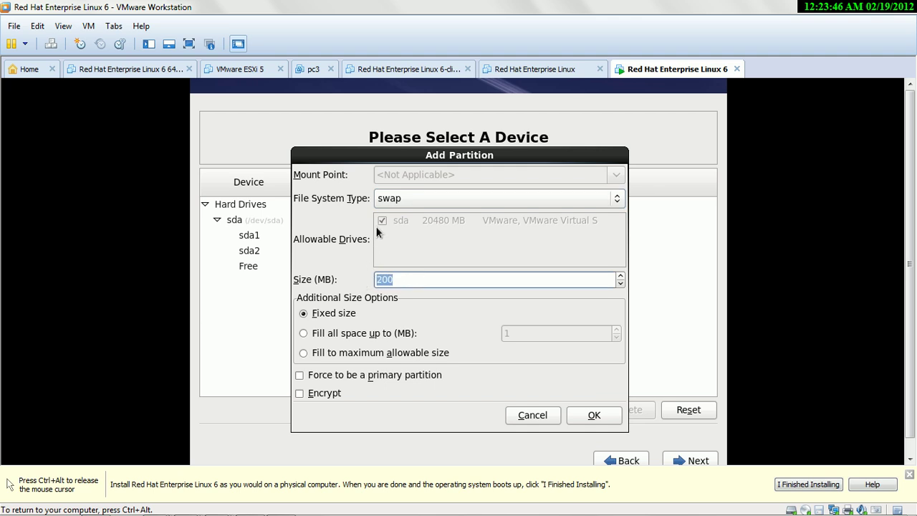
pyautogui.write('2000')
pyautogui.click(570, 420)
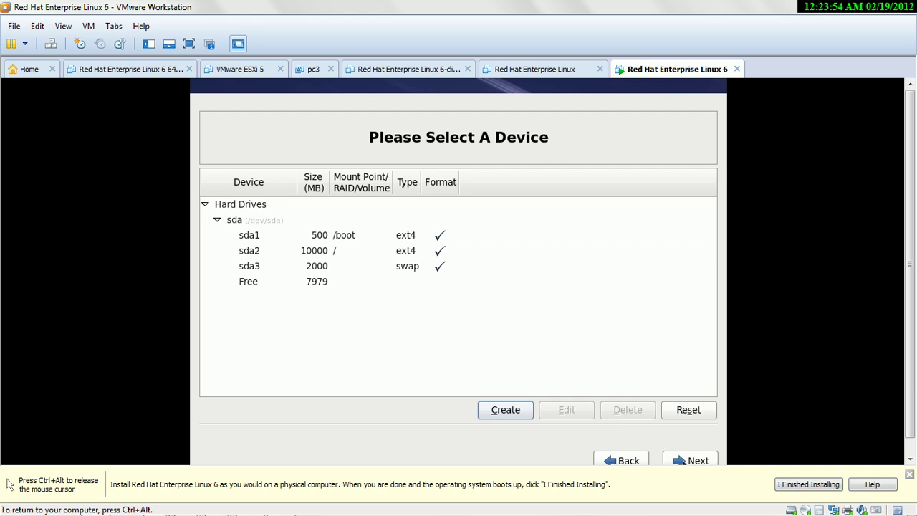
pyautogui.click(684, 460)
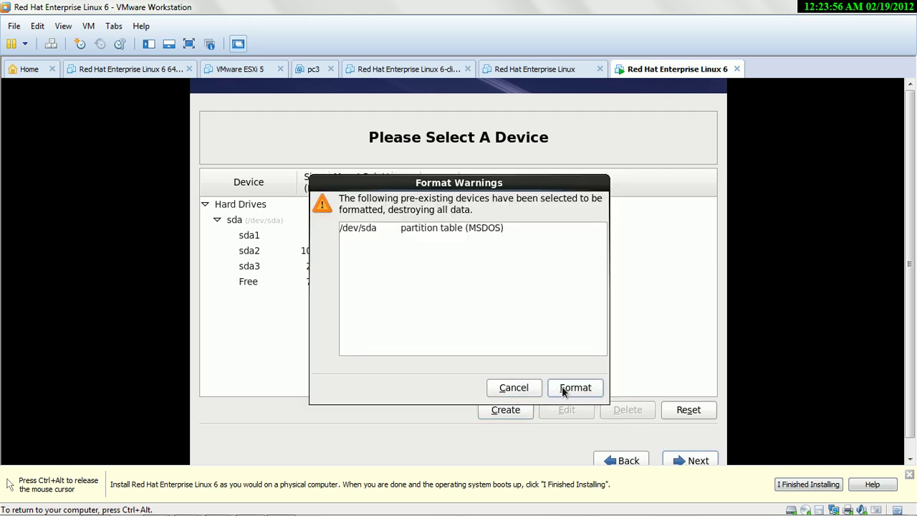
# - Format the disk, write the partition layout to it, and accept the boot loader on /dev/sda
pyautogui.click(562, 387)
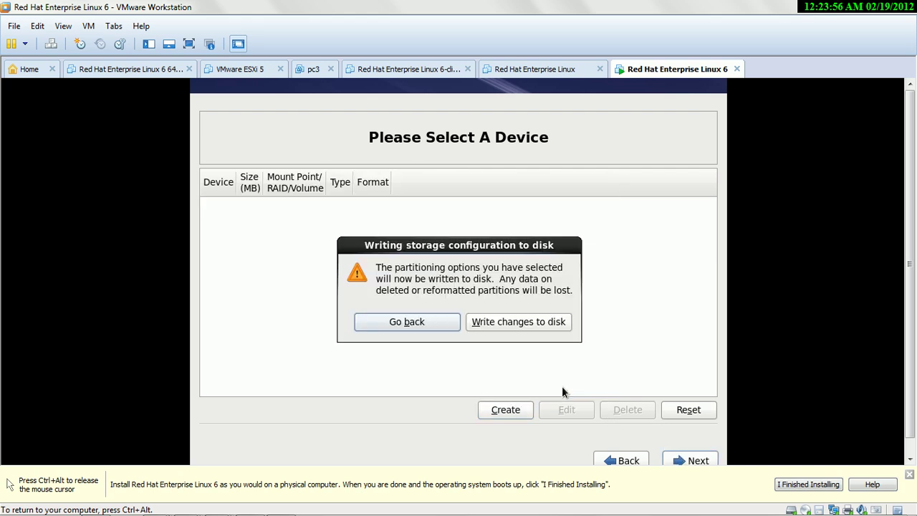
pyautogui.click(513, 323)
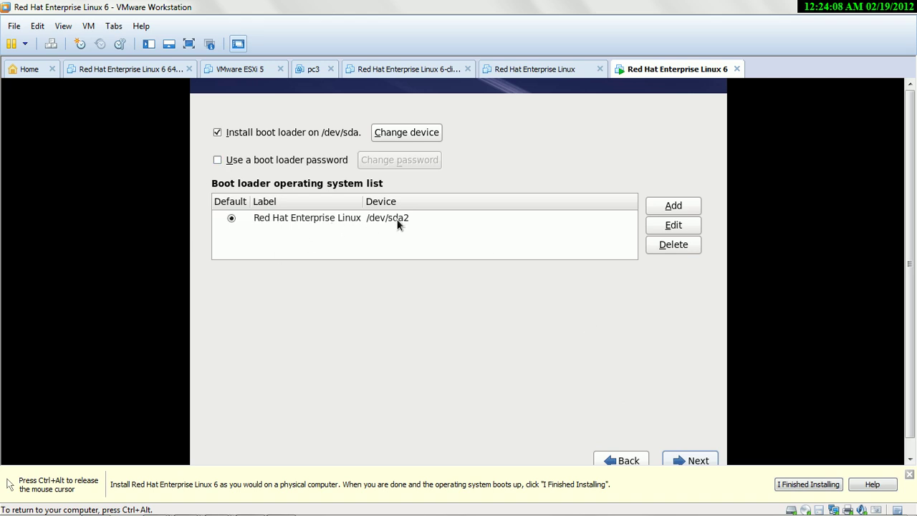
pyautogui.click(692, 460)
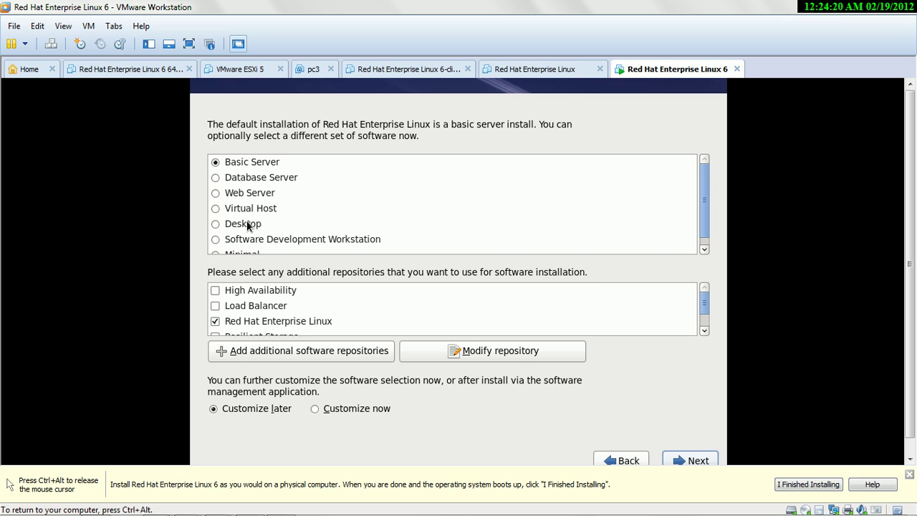
# - Choose the Desktop software set with package customization enabled
pyautogui.click(215, 225)
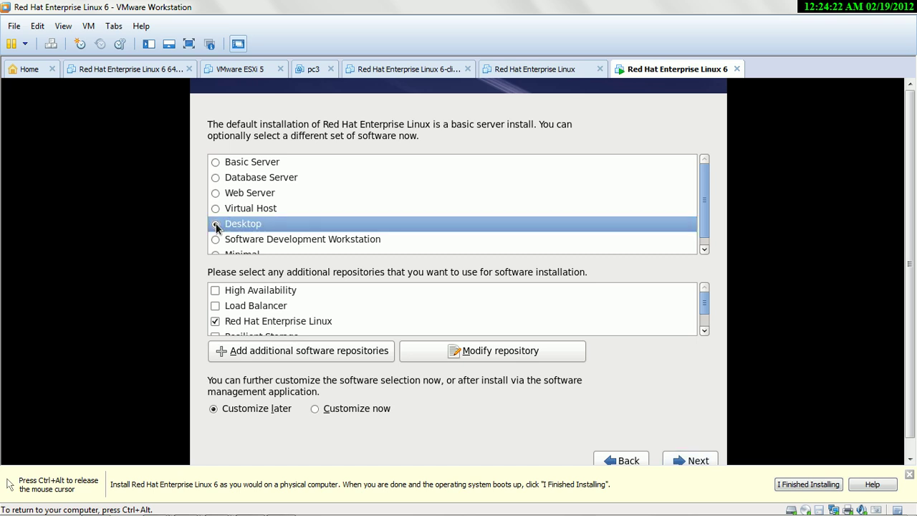
pyautogui.click(330, 409)
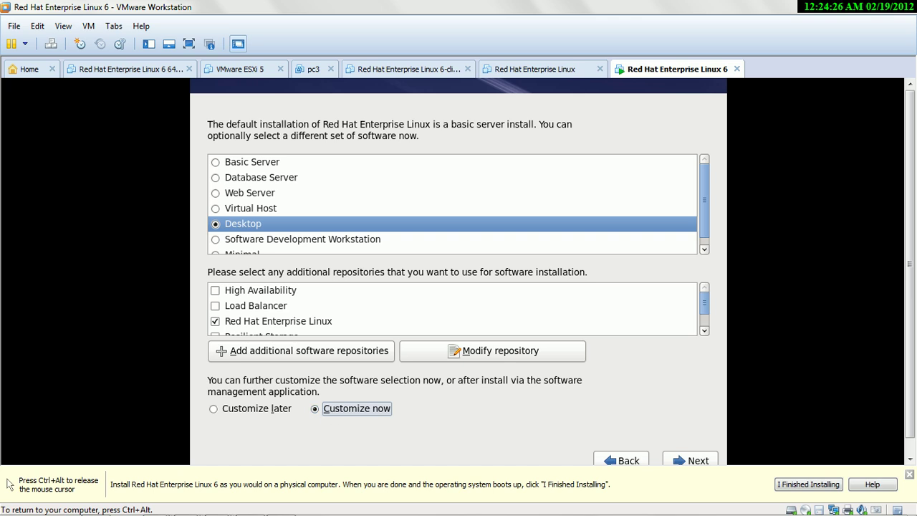
pyautogui.click(691, 461)
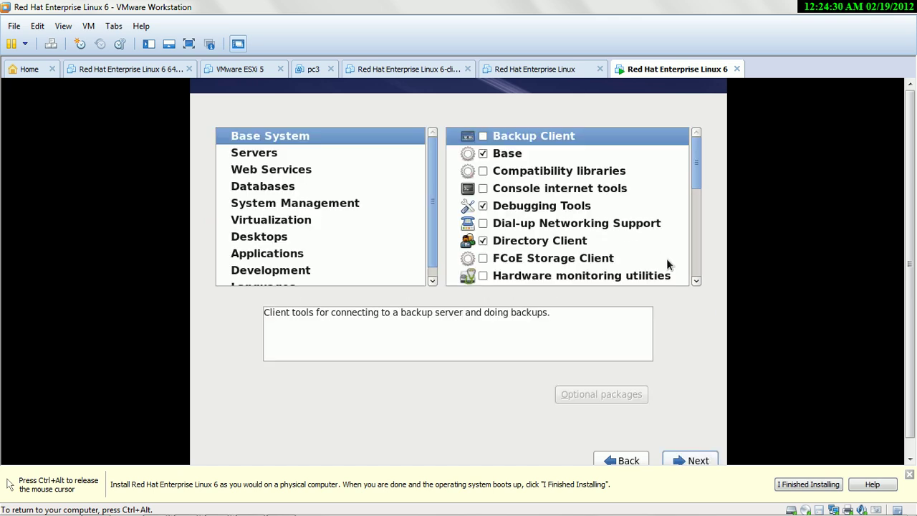
# - Review the Base System and Desktops package groups, then confirm the selection to begin installing
pyautogui.click(698, 280)
pyautogui.click(698, 280)
pyautogui.click(698, 280)
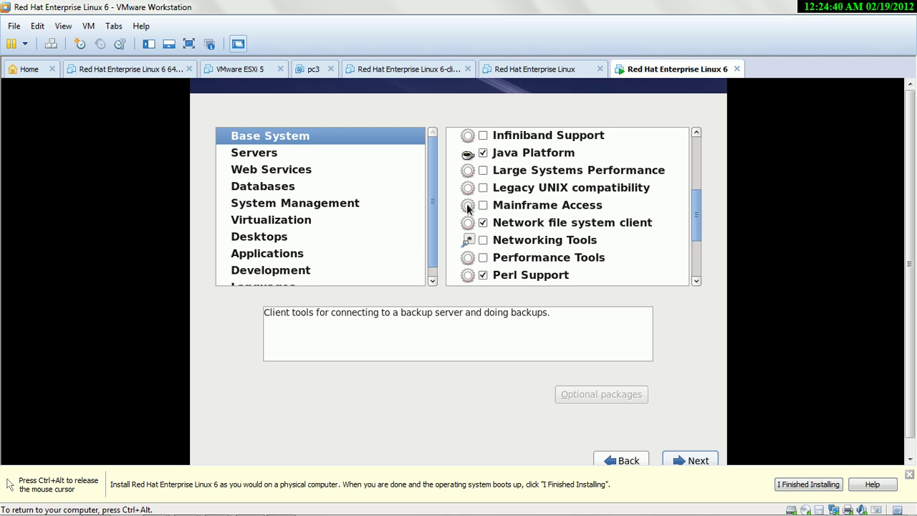
pyautogui.click(243, 245)
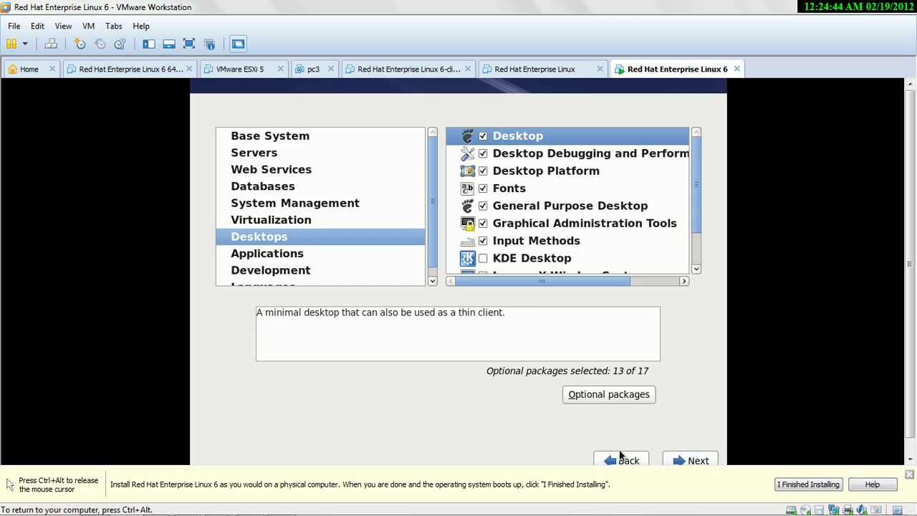
pyautogui.click(692, 458)
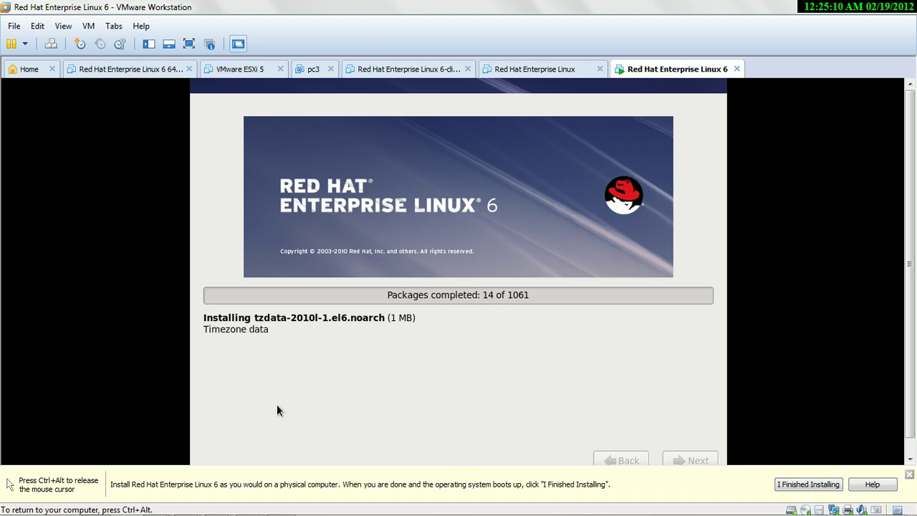
# - Release input from the VM with Ctrl+Alt and wait for package installation to complete
pyautogui.hotkey('ctrl', 'alt')
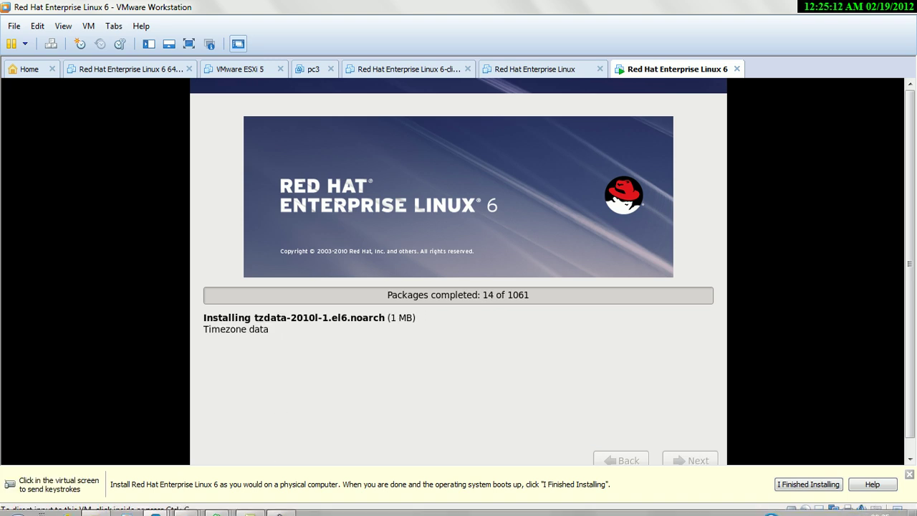
pyautogui.click(280, 499)
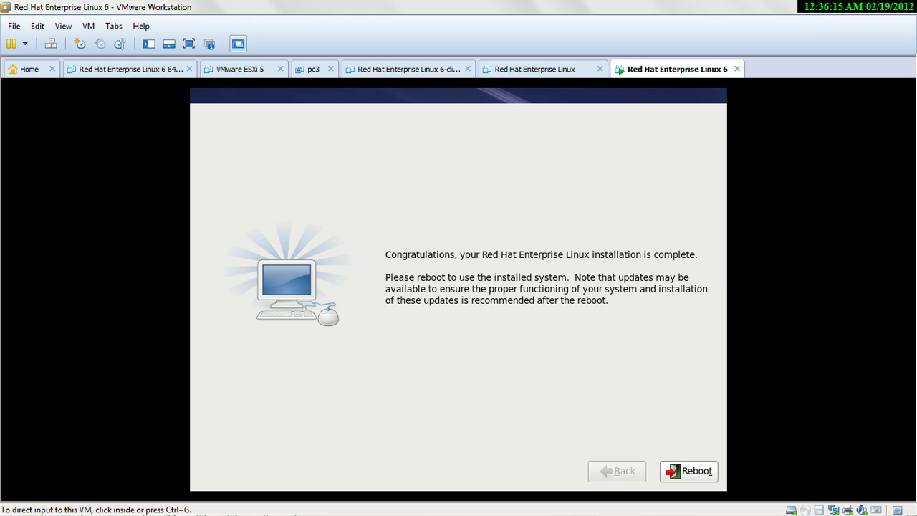
# - Reboot the guest and boot the Red Hat Enterprise Linux GRUB entry into first-boot setup
pyautogui.click(277, 415)
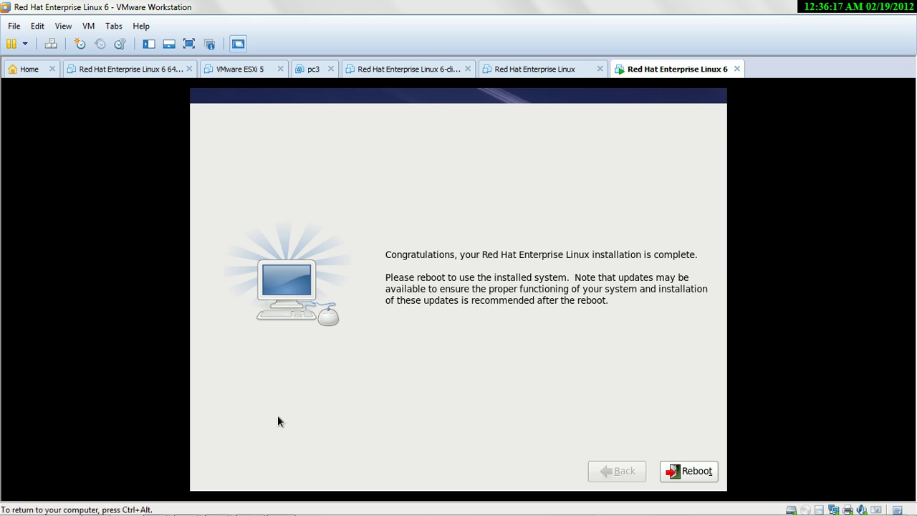
pyautogui.click(705, 475)
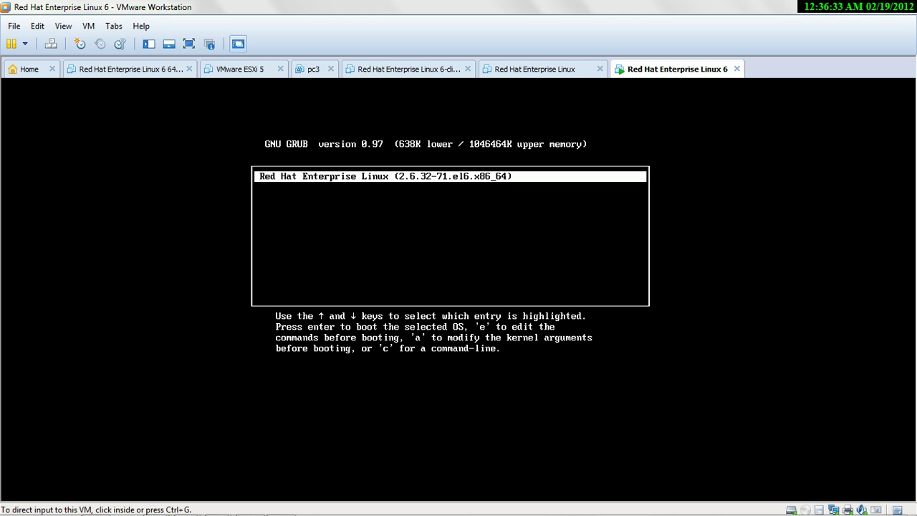
pyautogui.hotkey('ctrl', 'g')
pyautogui.press('Return')
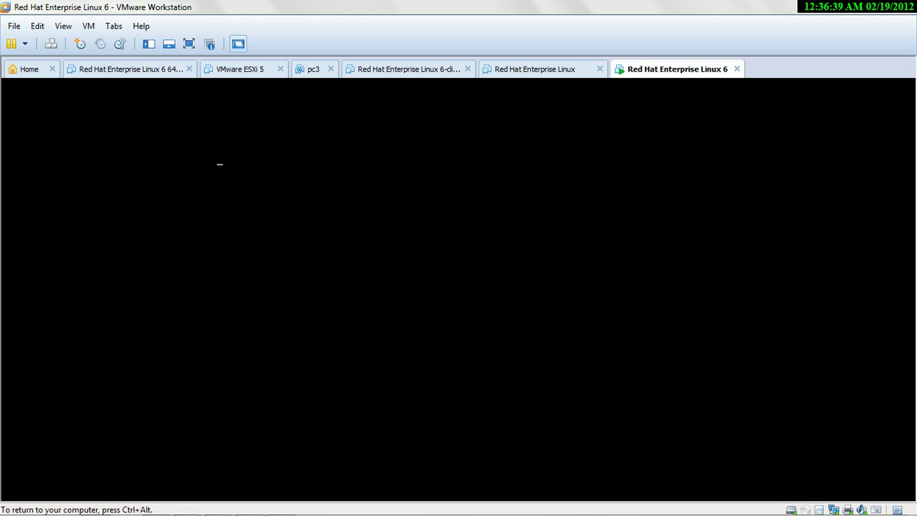
pyautogui.hotkey('ctrl', 'alt')
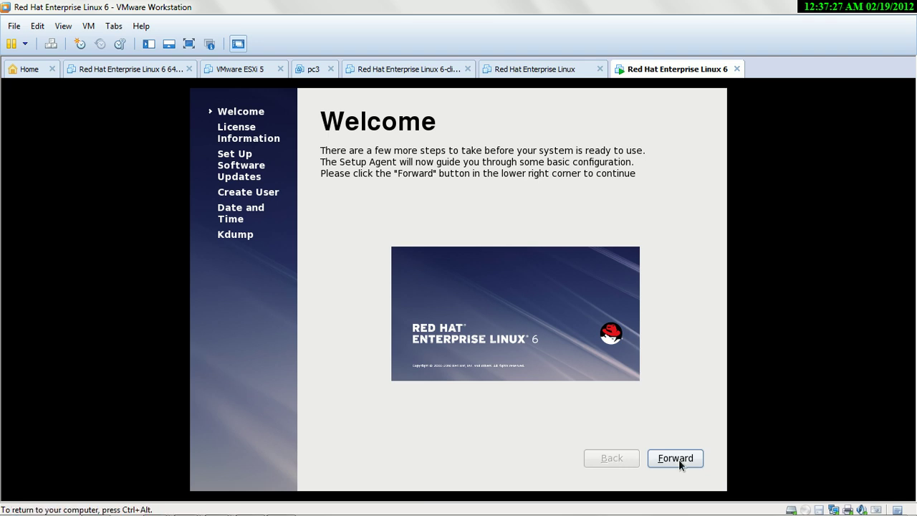
# - Move past Welcome, accept the license, and skip software update registration
pyautogui.press('Return')
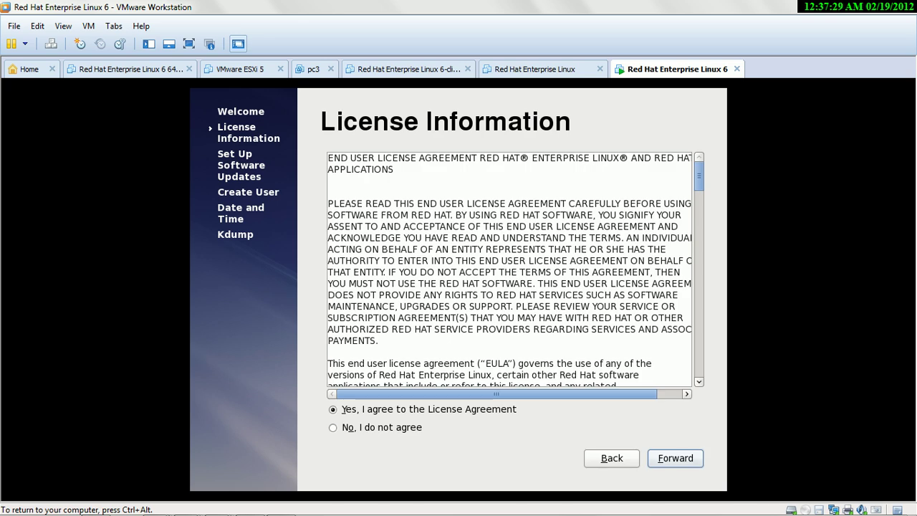
pyautogui.press('Return')
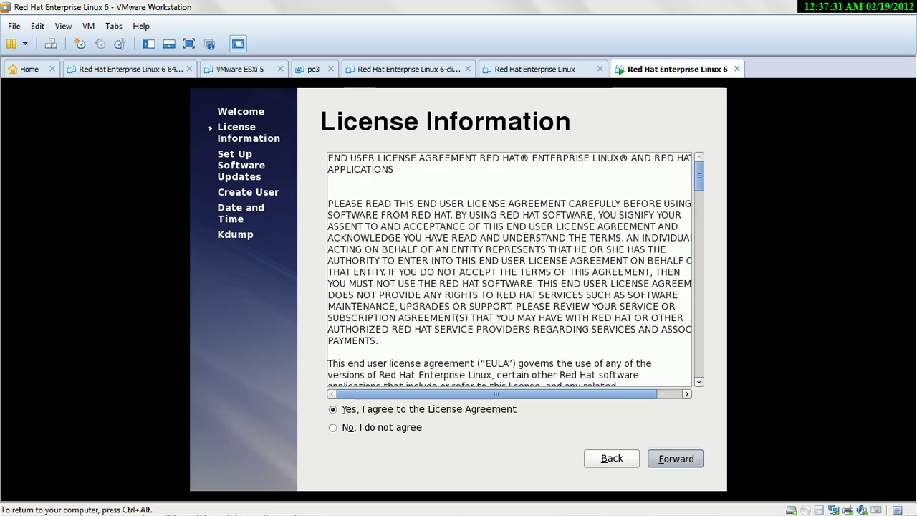
pyautogui.press('Return')
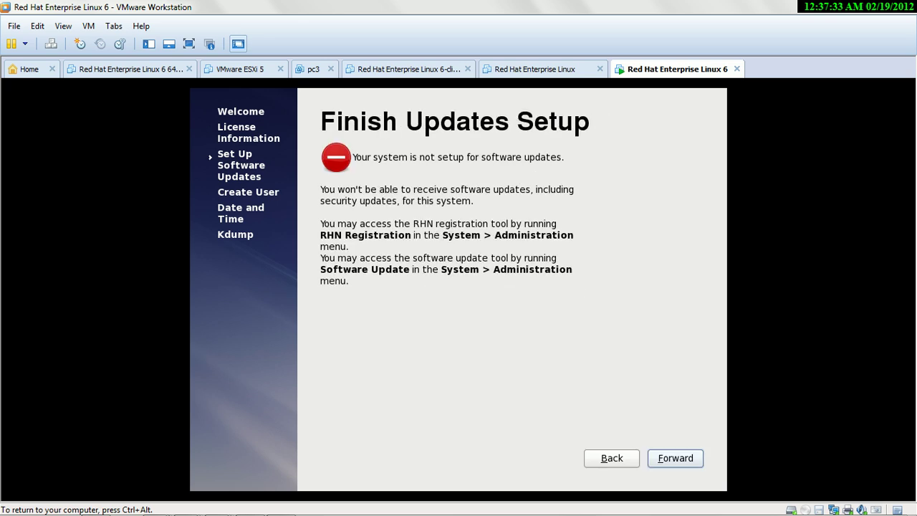
pyautogui.press('Return')
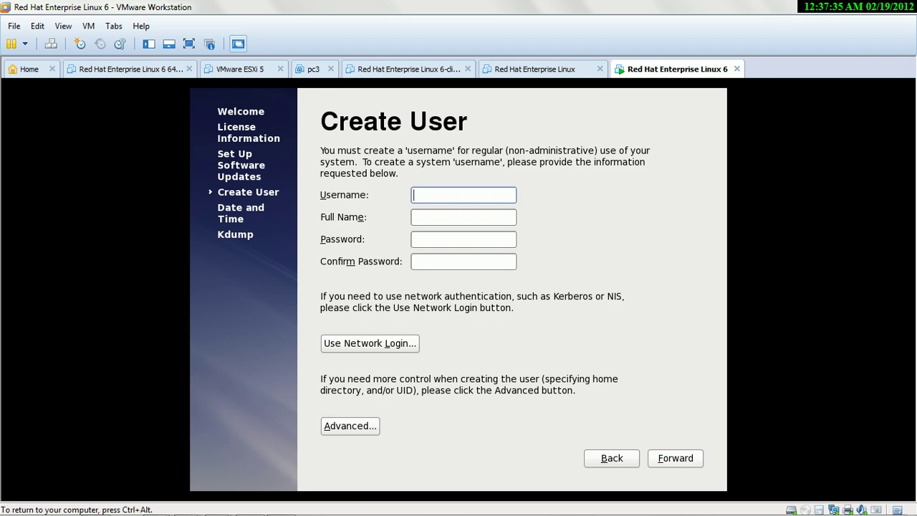
# - Create a regular user with a username and password, keeping the weak password anyway
pyautogui.write('sarvesh')
pyautogui.click(462, 239)
pyautogui.write('redhat')
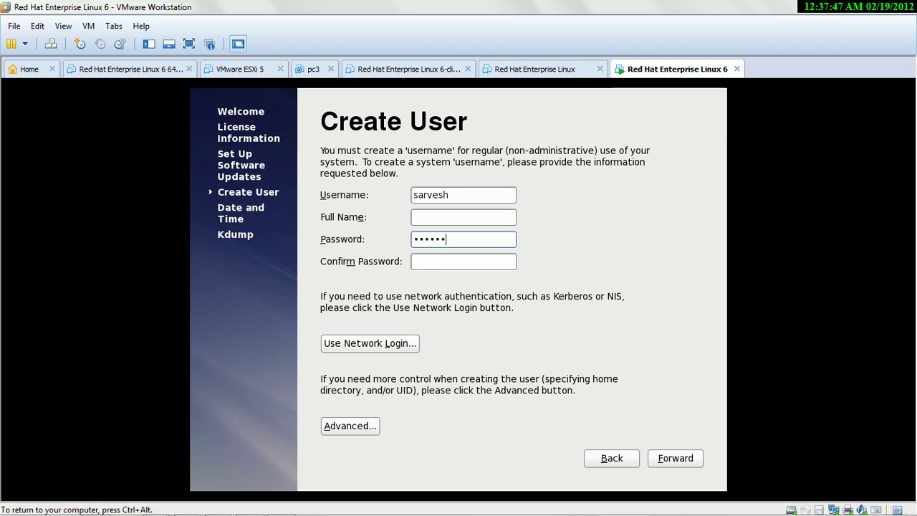
pyautogui.click(463, 262)
pyautogui.write('redha')
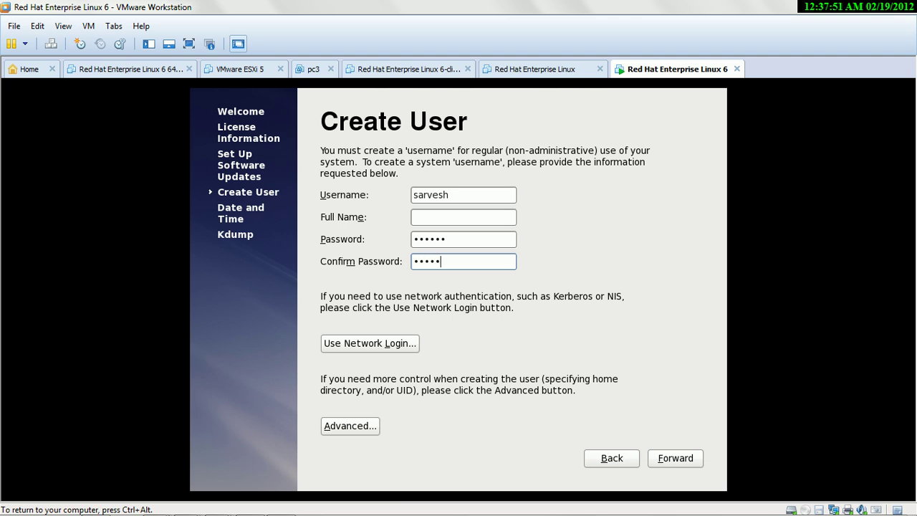
pyautogui.write('t')
pyautogui.press('Return')
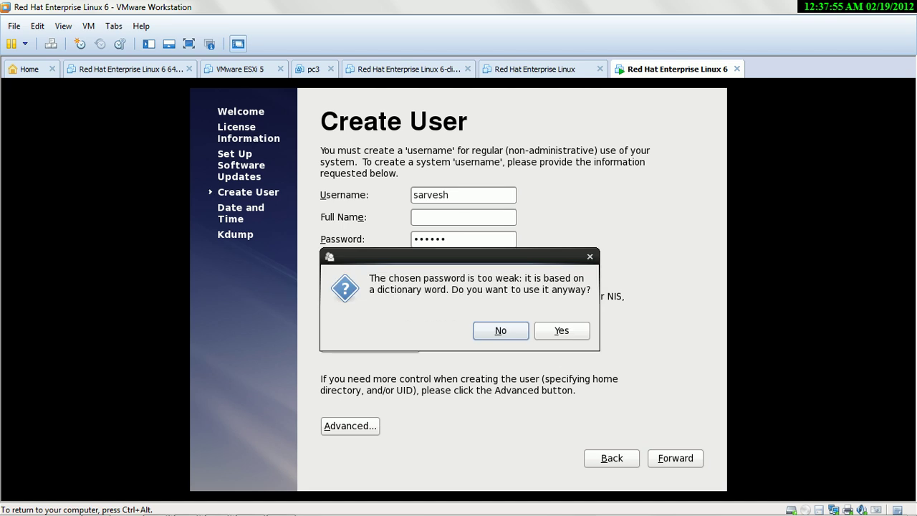
pyautogui.press('Tab')
pyautogui.press('Return')
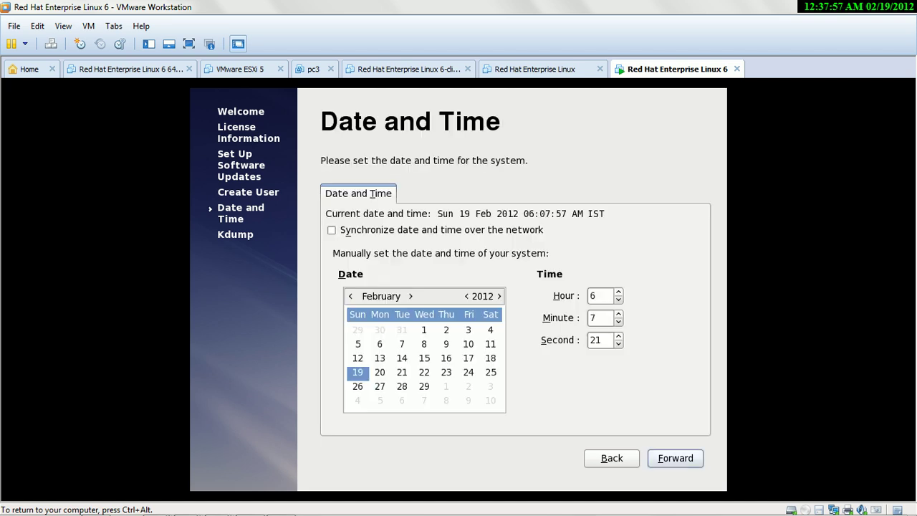
# - Accept the current date and time, dismiss the kdump memory warning, and finish setup
pyautogui.press('Return')
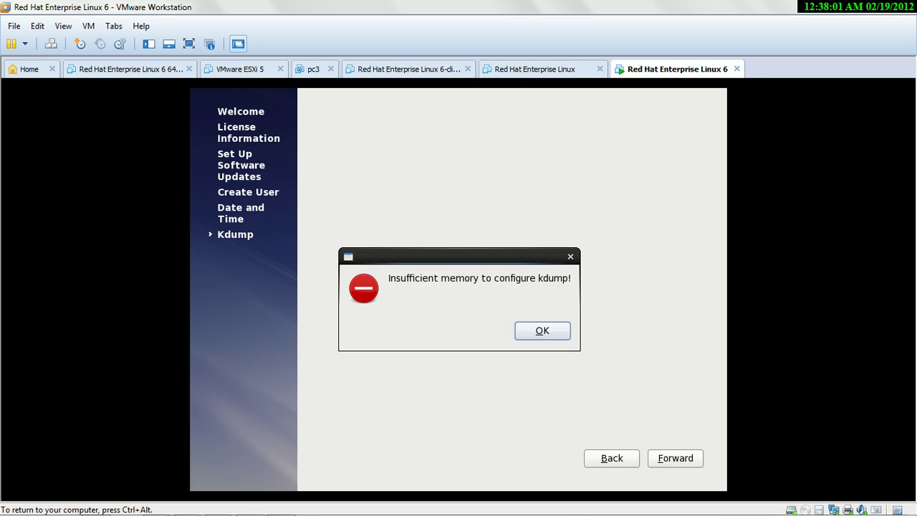
pyautogui.press('Return')
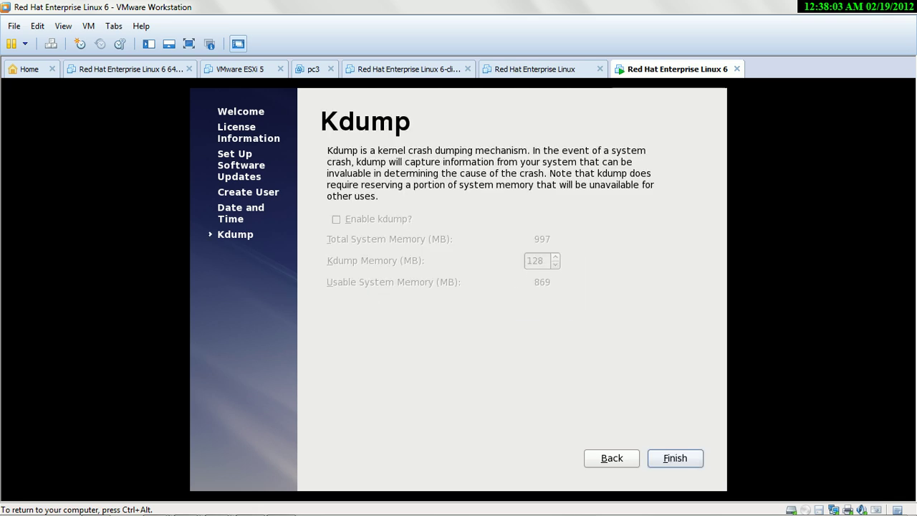
pyautogui.press('Return')
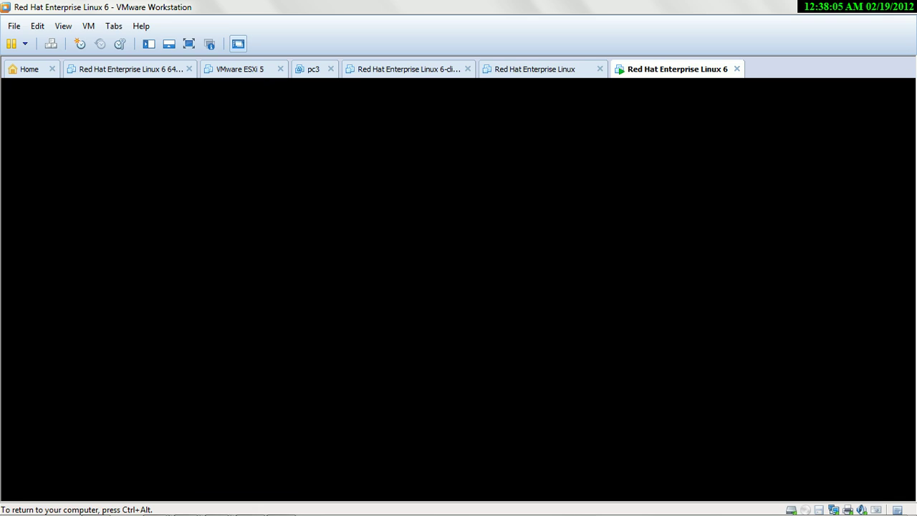